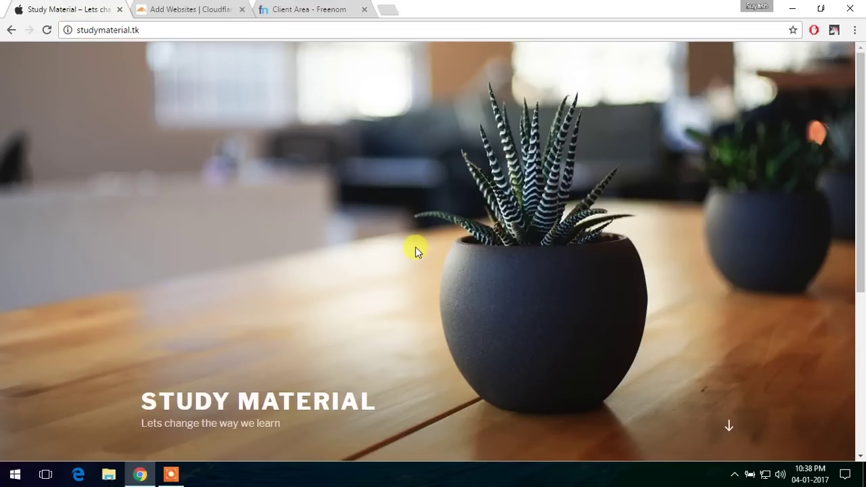
- Confirm studymaterial.tk is flagged not secure in the connection info and DevTools Security report
{"action": "scroll", "coordinate": [411, 243], "scroll_direction": "down", "scroll_amount": 4}
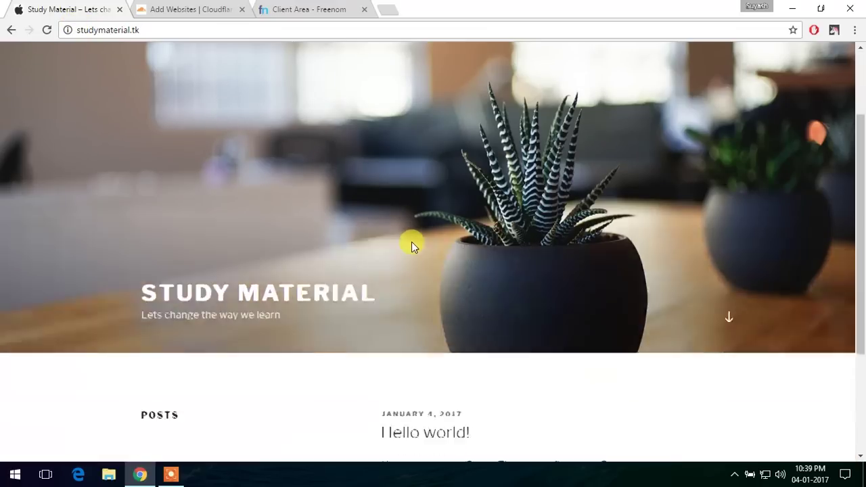
{"action": "scroll", "coordinate": [311, 243], "scroll_direction": "up", "scroll_amount": 4}
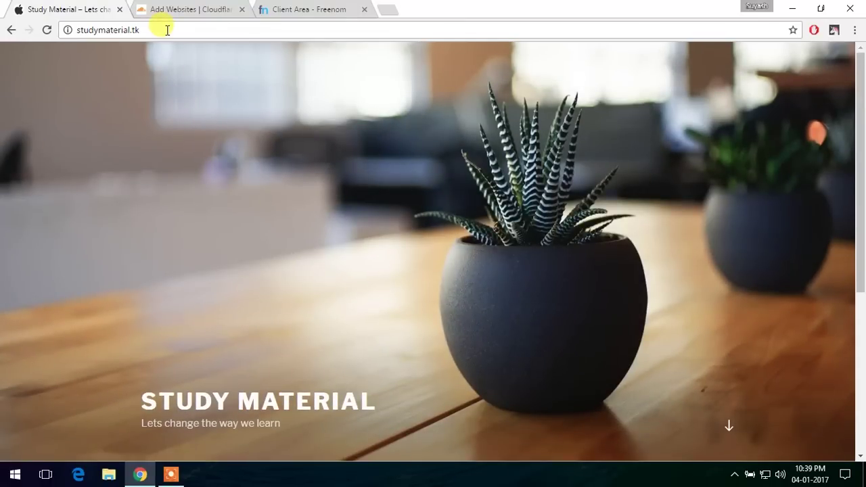
{"action": "left_click", "coordinate": [68, 30]}
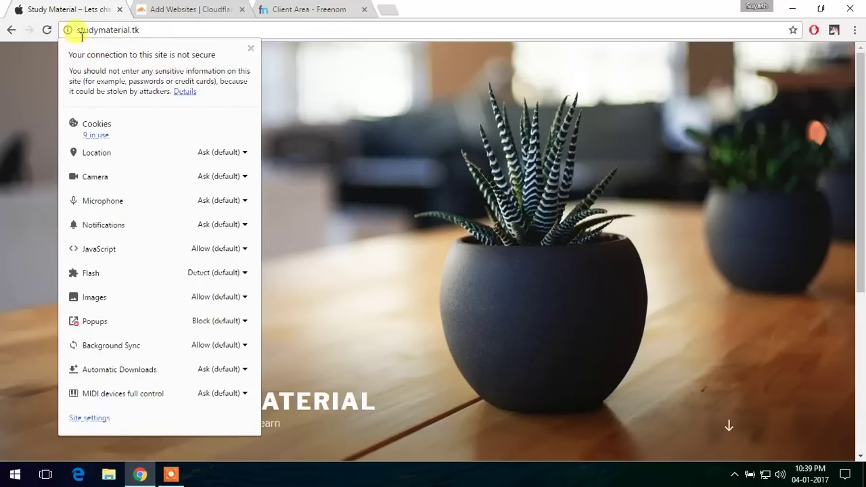
{"action": "left_click", "coordinate": [185, 91]}
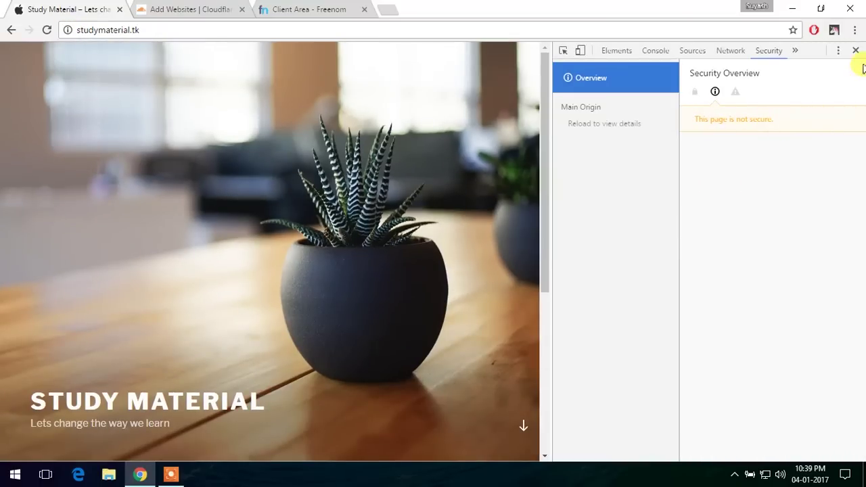
{"action": "left_click", "coordinate": [855, 50]}
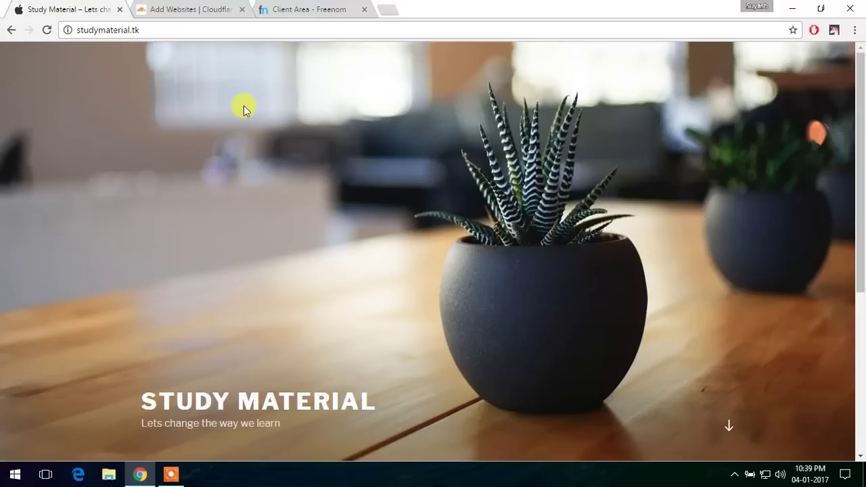
- Copy the studymaterial.tk address and switch to Cloudflare's Add Websites tab
{"action": "scroll", "coordinate": [298, 186], "scroll_direction": "down", "scroll_amount": 4}
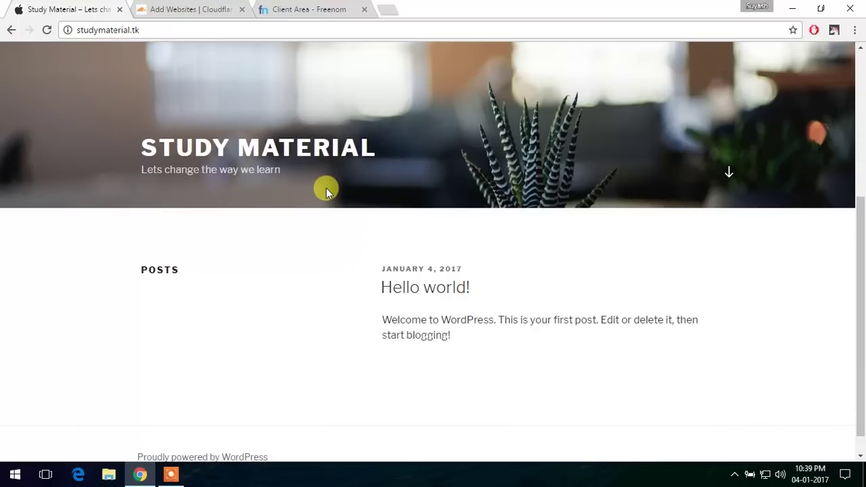
{"action": "scroll", "coordinate": [326, 188], "scroll_direction": "up", "scroll_amount": 4}
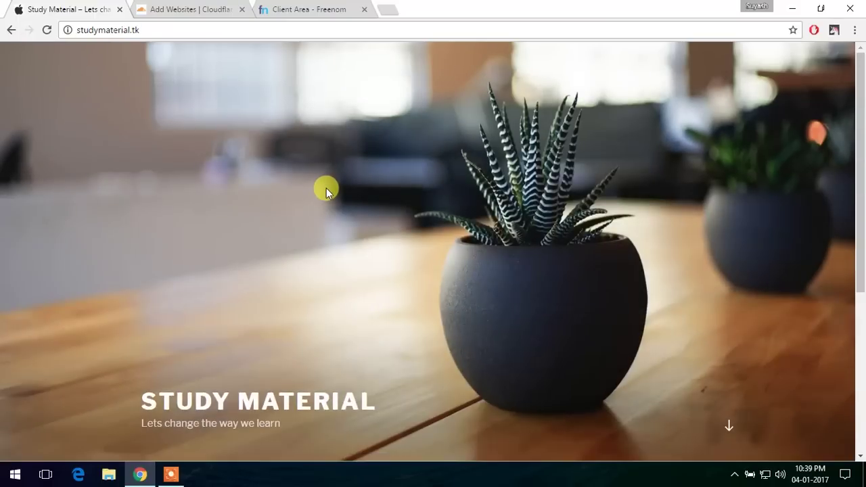
{"action": "scroll", "coordinate": [326, 188], "scroll_direction": "down", "scroll_amount": 4}
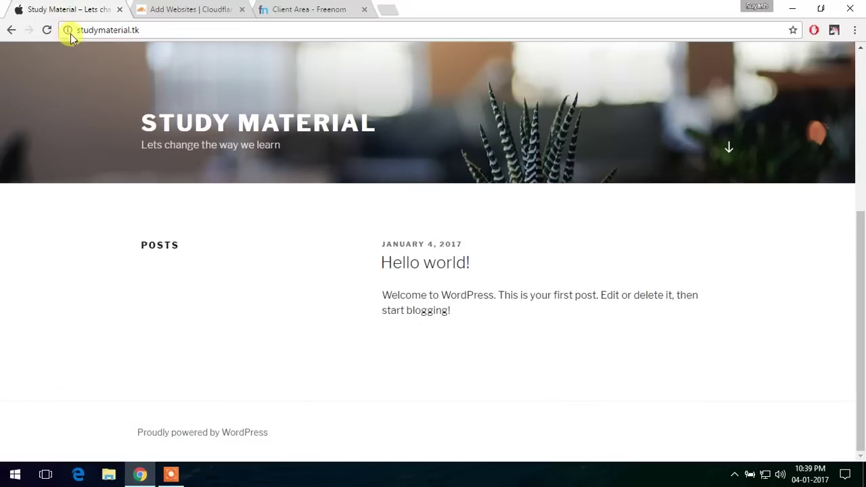
{"action": "scroll", "coordinate": [318, 177], "scroll_direction": "up", "scroll_amount": 4}
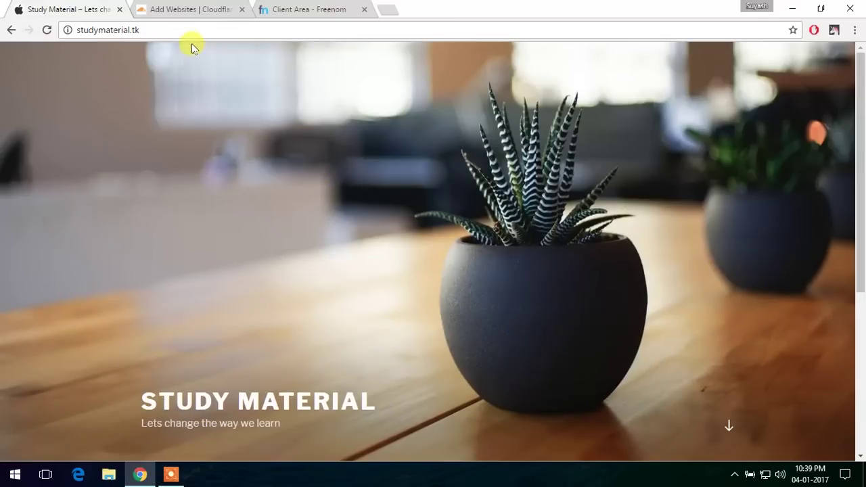
{"action": "left_click", "coordinate": [115, 32]}
{"action": "right_click", "coordinate": [115, 32]}
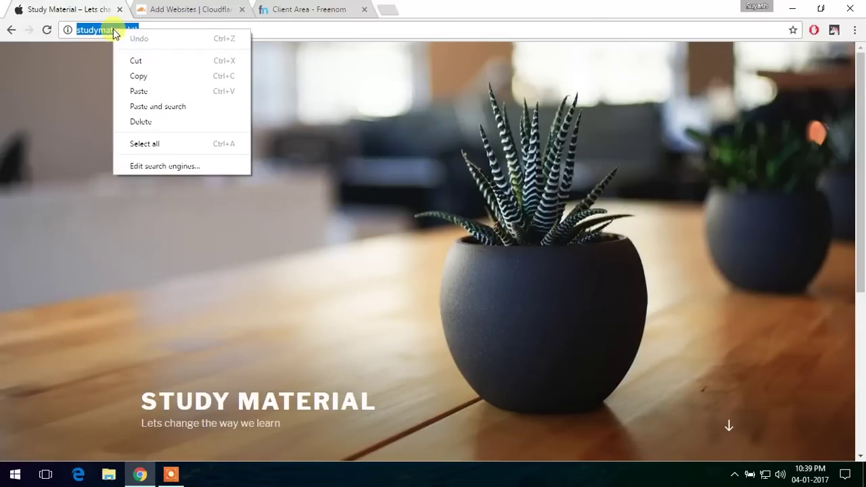
{"action": "left_click", "coordinate": [143, 74]}
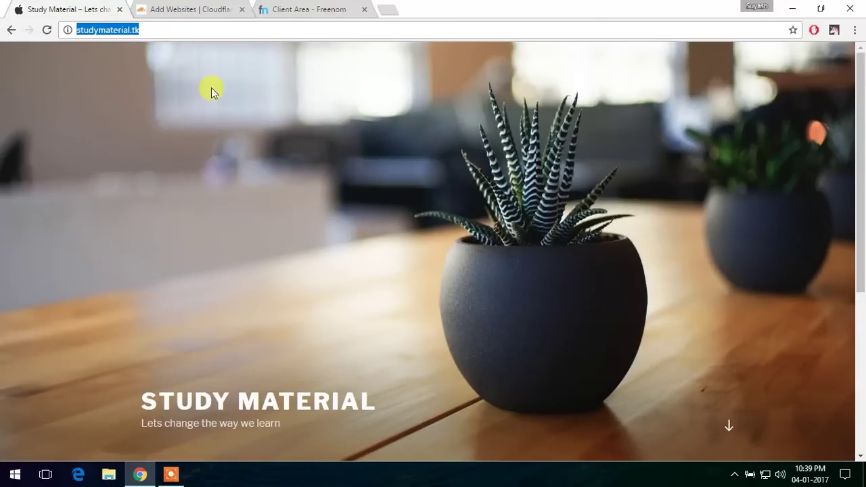
{"action": "left_click", "coordinate": [211, 90]}
{"action": "left_click", "coordinate": [194, 5]}
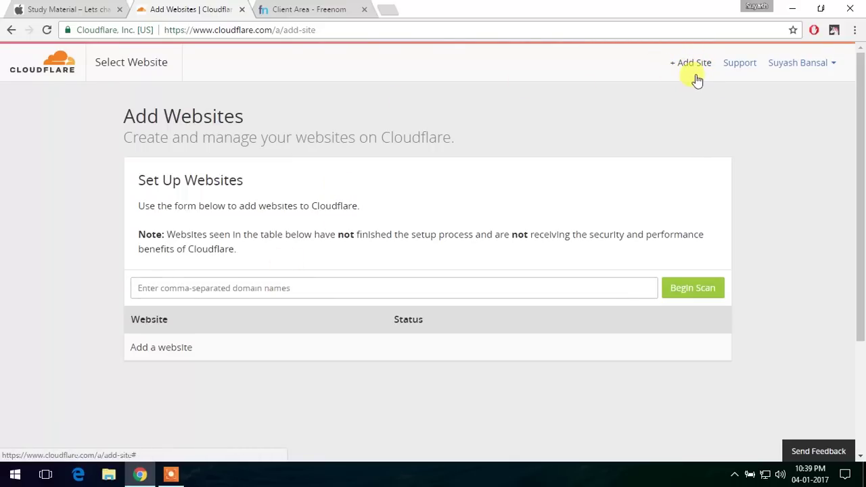
- Paste the copied site address into the domain field and try to scan it
{"action": "left_click", "coordinate": [236, 290]}
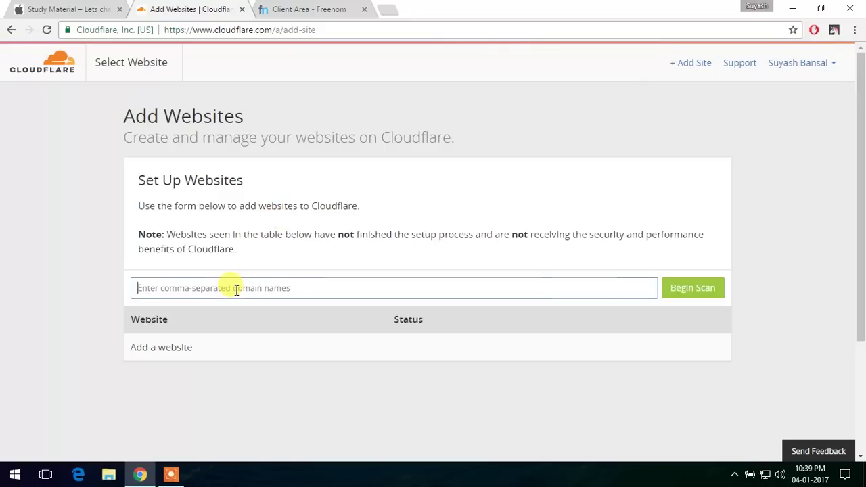
{"action": "right_click", "coordinate": [236, 289]}
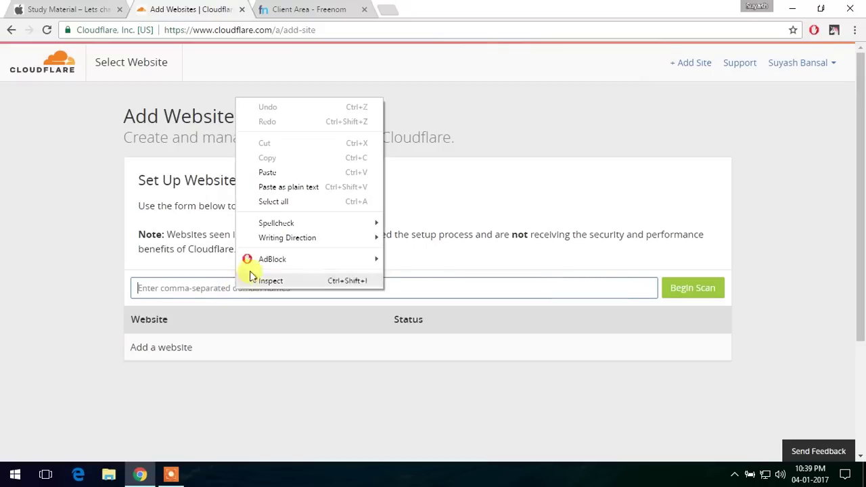
{"action": "left_click", "coordinate": [270, 173]}
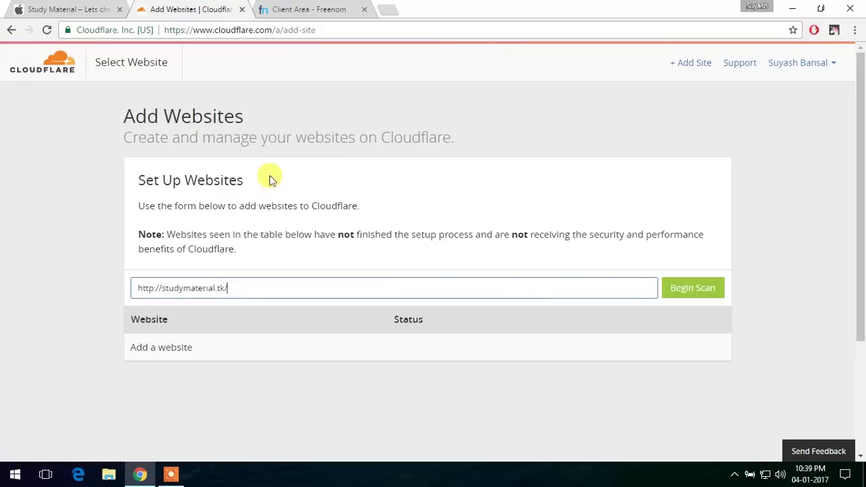
{"action": "left_click", "coordinate": [683, 290]}
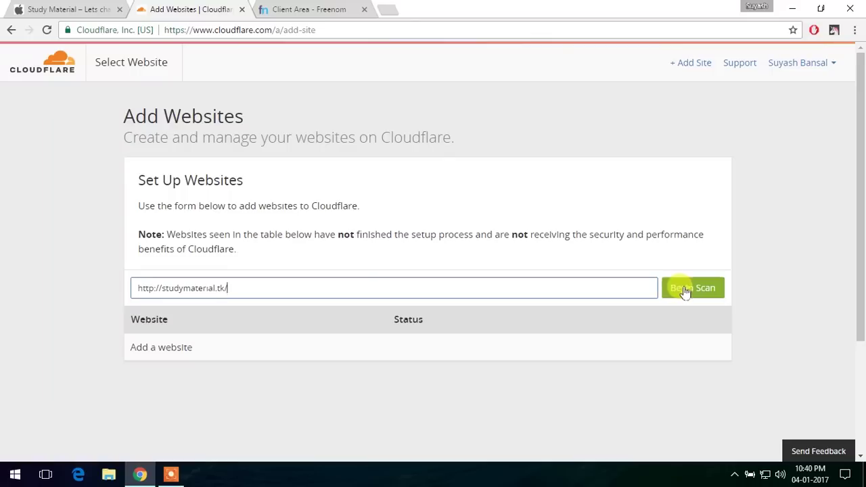
{"action": "left_click", "coordinate": [171, 292]}
{"action": "left_click", "coordinate": [162, 288]}
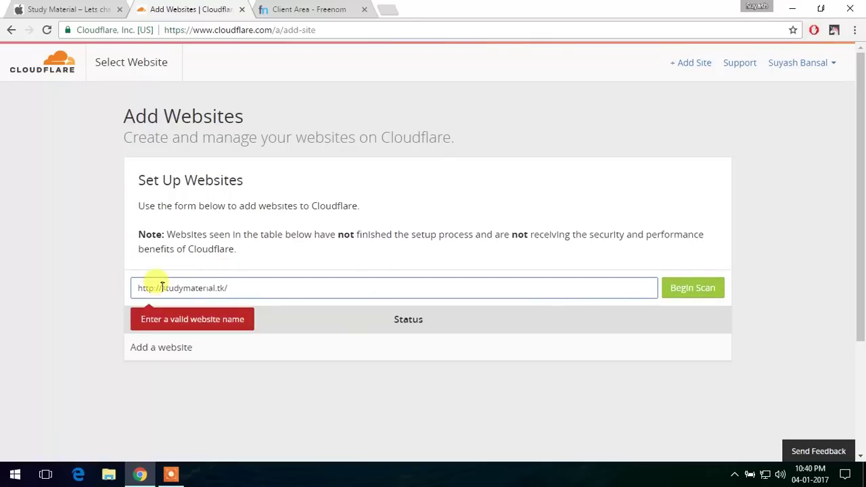
{"action": "left_click_drag", "start_coordinate": [162, 287], "coordinate": [134, 287]}
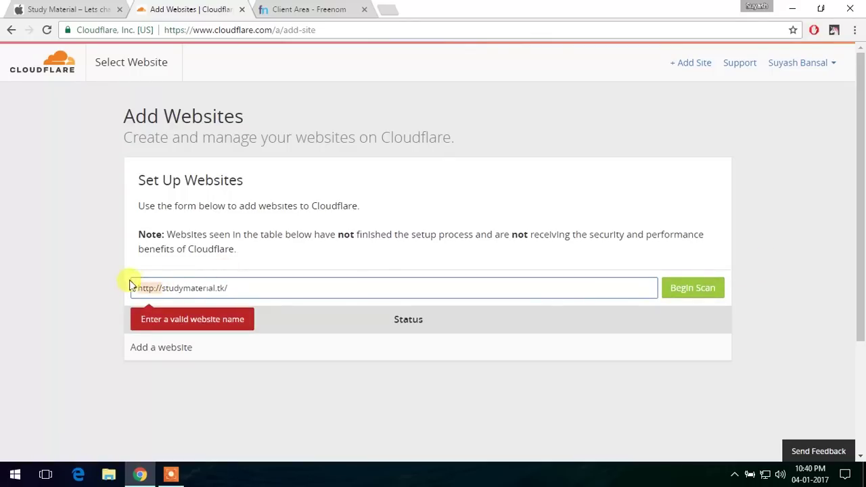
{"action": "key", "text": "BackSpace"}
{"action": "left_click", "coordinate": [212, 287]}
{"action": "key", "text": "BackSpace"}
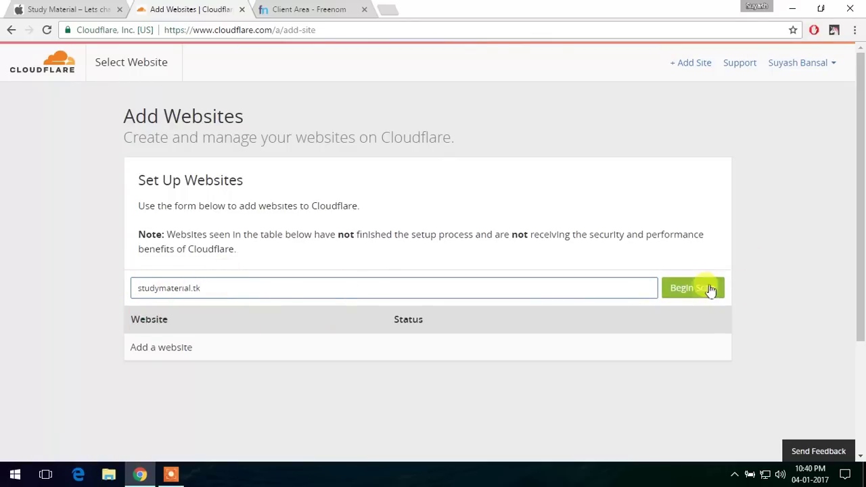
{"action": "left_click", "coordinate": [710, 289]}
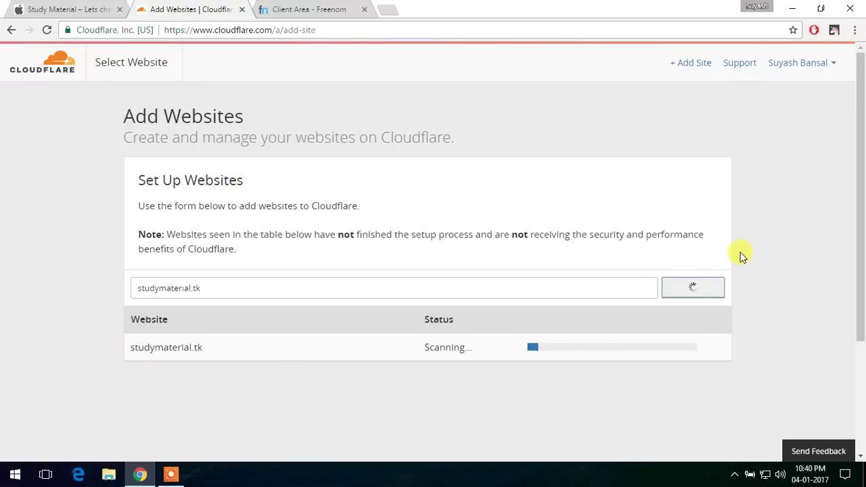
{"action": "scroll", "coordinate": [742, 256], "scroll_direction": "down", "scroll_amount": 2}
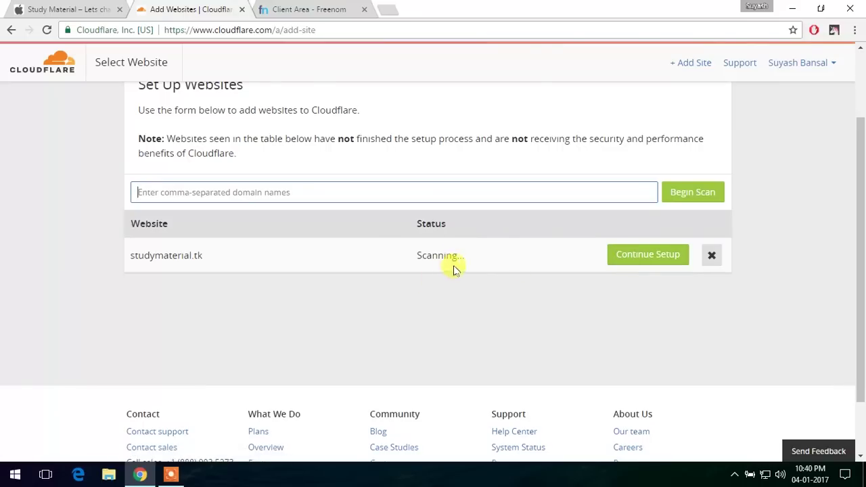
- Continue setup for studymaterial.tk and review its ftp, root, www and MX DNS records
{"action": "left_click", "coordinate": [665, 256]}
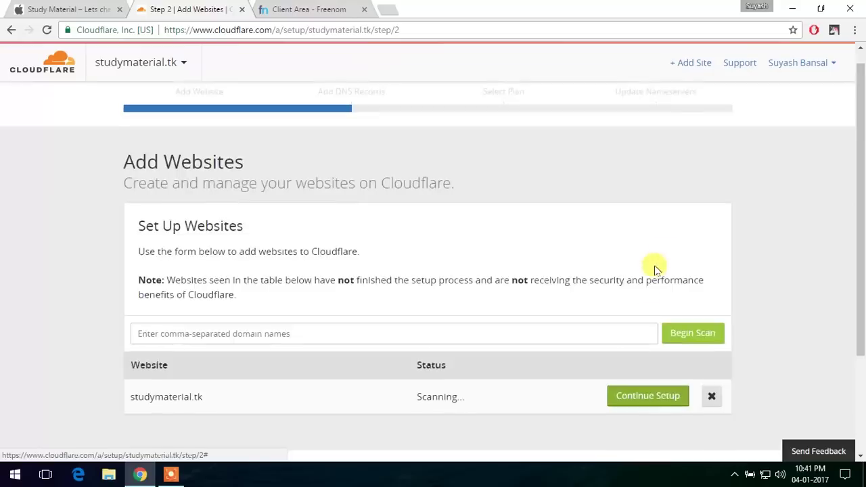
{"action": "scroll", "coordinate": [744, 242], "scroll_direction": "down", "scroll_amount": 4}
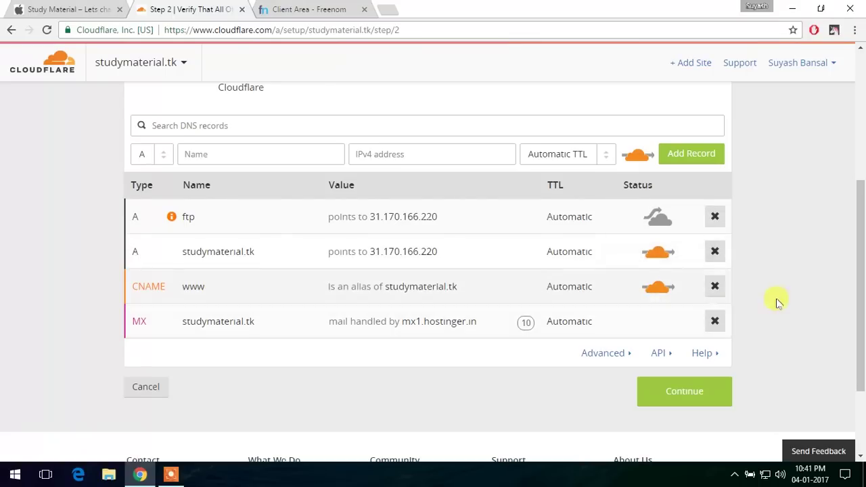
{"action": "scroll", "coordinate": [444, 253], "scroll_direction": "down", "scroll_amount": 2}
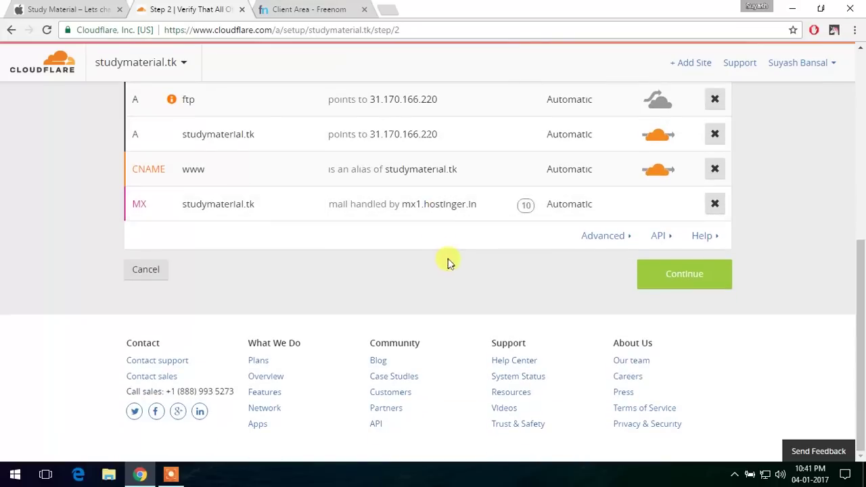
{"action": "scroll", "coordinate": [477, 282], "scroll_direction": "up", "scroll_amount": 4}
{"action": "scroll", "coordinate": [478, 285], "scroll_direction": "down", "scroll_amount": 1}
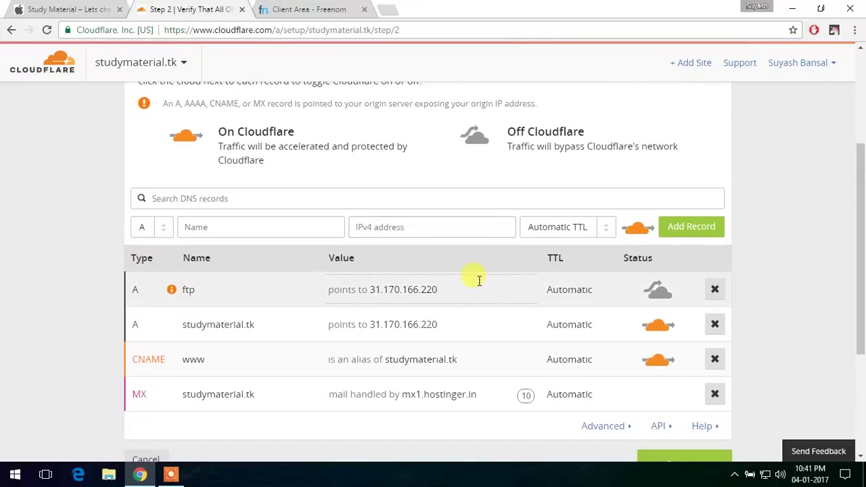
{"action": "scroll", "coordinate": [477, 280], "scroll_direction": "down", "scroll_amount": 3}
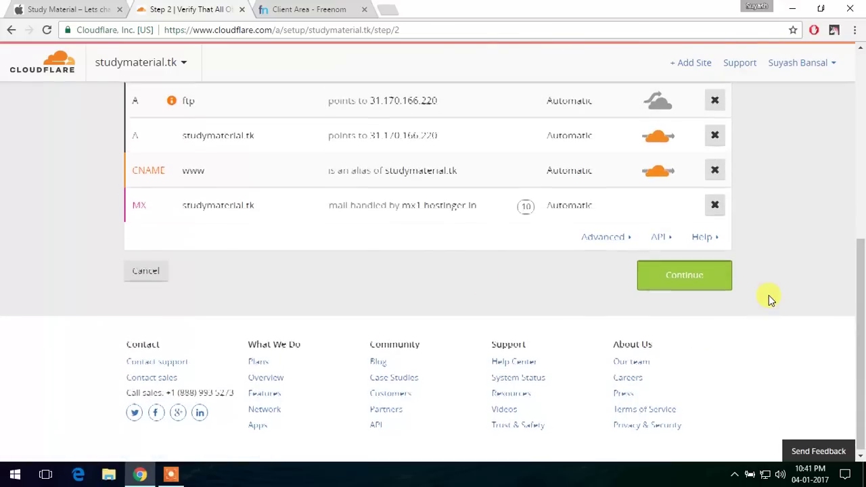
{"action": "scroll", "coordinate": [768, 295], "scroll_direction": "up", "scroll_amount": 5}
{"action": "scroll", "coordinate": [768, 294], "scroll_direction": "up", "scroll_amount": 1}
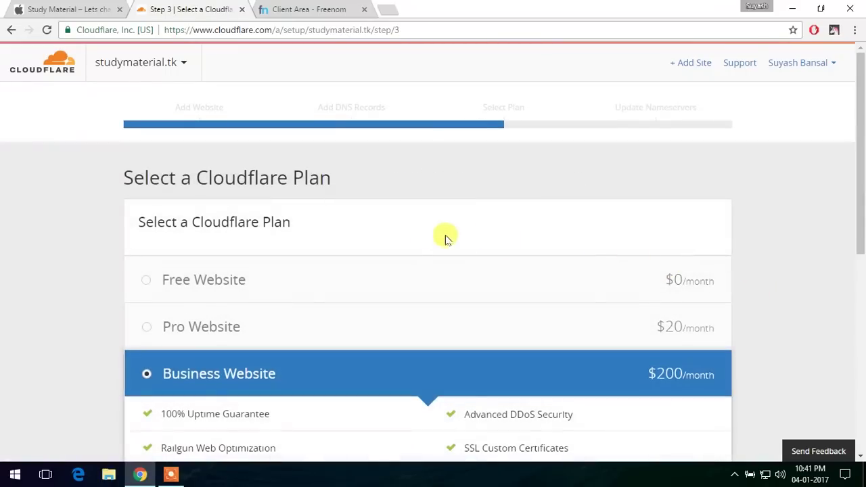
- Select the Free Website plan at $0/month and continue to step 4
{"action": "scroll", "coordinate": [412, 252], "scroll_direction": "down", "scroll_amount": 2}
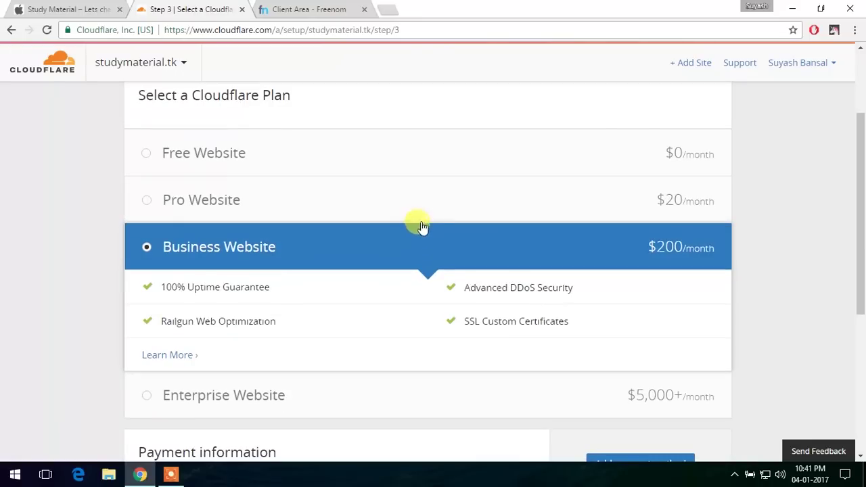
{"action": "scroll", "coordinate": [406, 309], "scroll_direction": "down", "scroll_amount": 3}
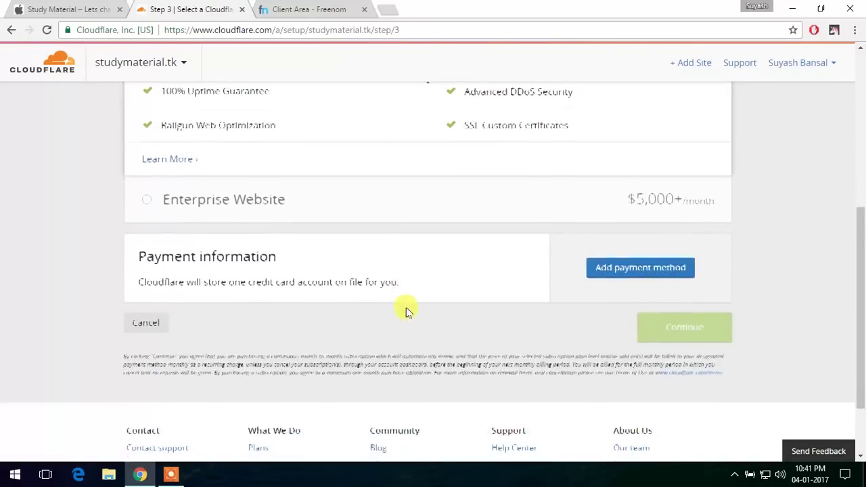
{"action": "scroll", "coordinate": [406, 309], "scroll_direction": "up", "scroll_amount": 5}
{"action": "left_click", "coordinate": [226, 285]}
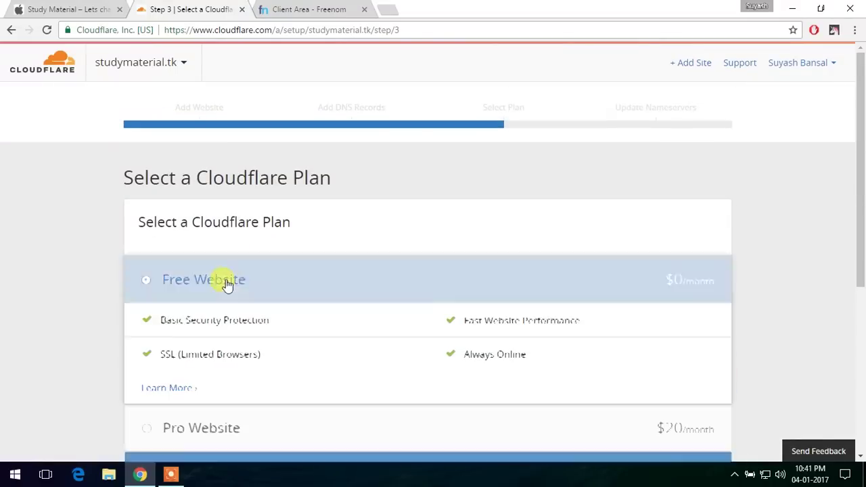
{"action": "scroll", "coordinate": [399, 285], "scroll_direction": "down", "scroll_amount": 3}
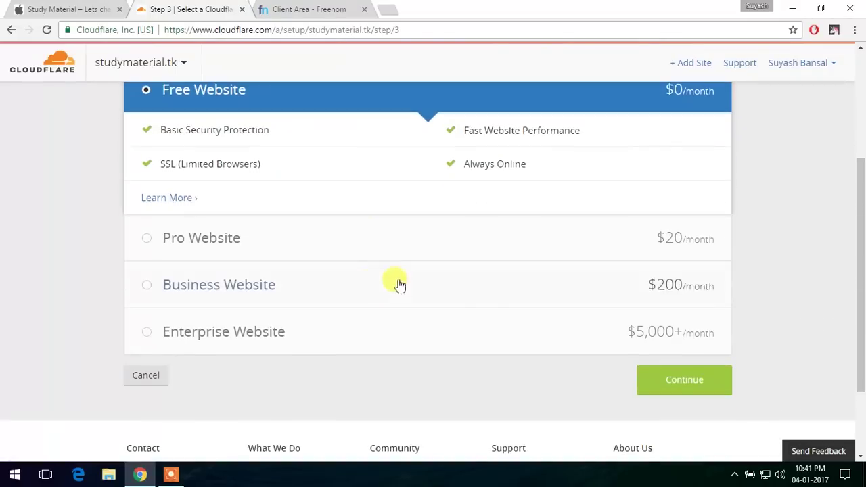
{"action": "left_click", "coordinate": [684, 379]}
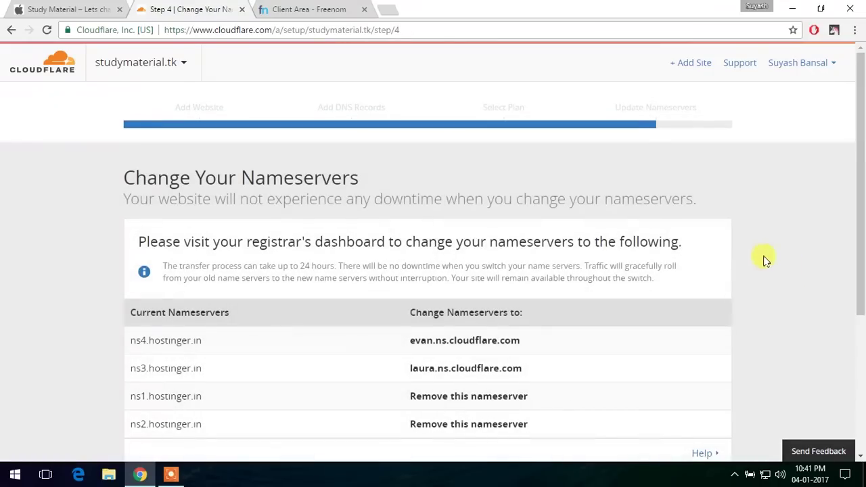
- Review the new nameservers evan.ns.cloudflare.com and laura.ns.cloudflare.com on the step 4 page
{"action": "scroll", "coordinate": [769, 260], "scroll_direction": "down", "scroll_amount": 1}
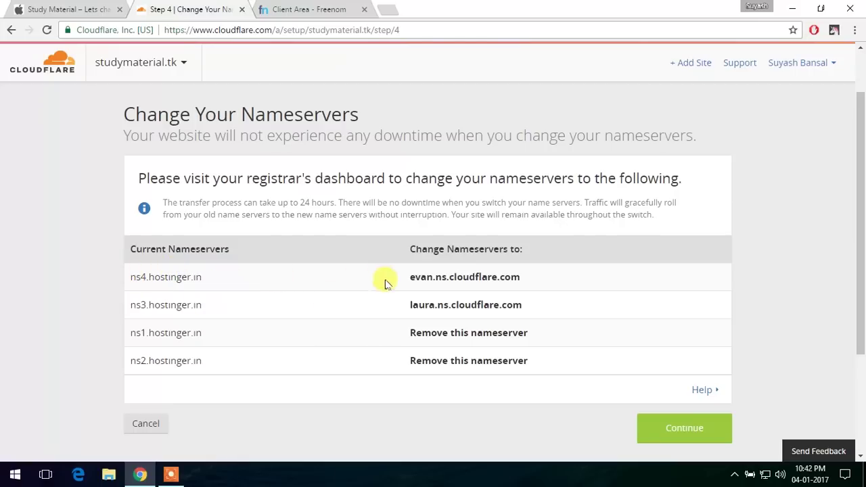
{"action": "left_click_drag", "start_coordinate": [411, 277], "coordinate": [520, 278]}
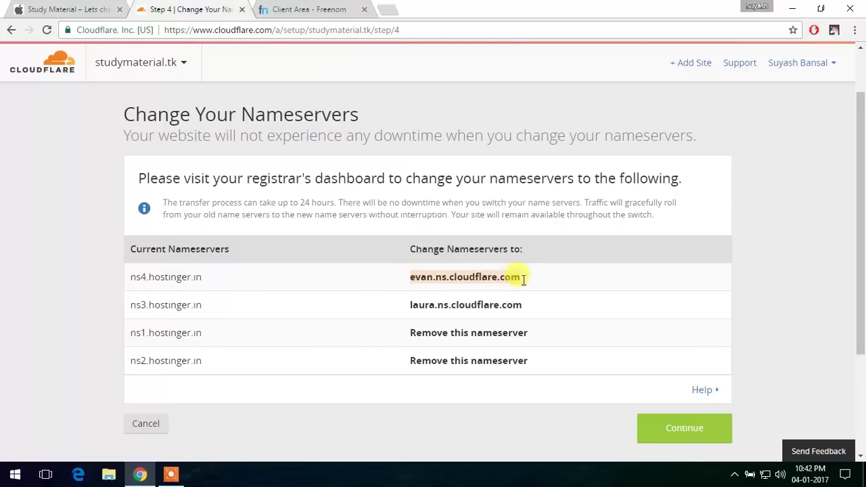
{"action": "left_click", "coordinate": [429, 276]}
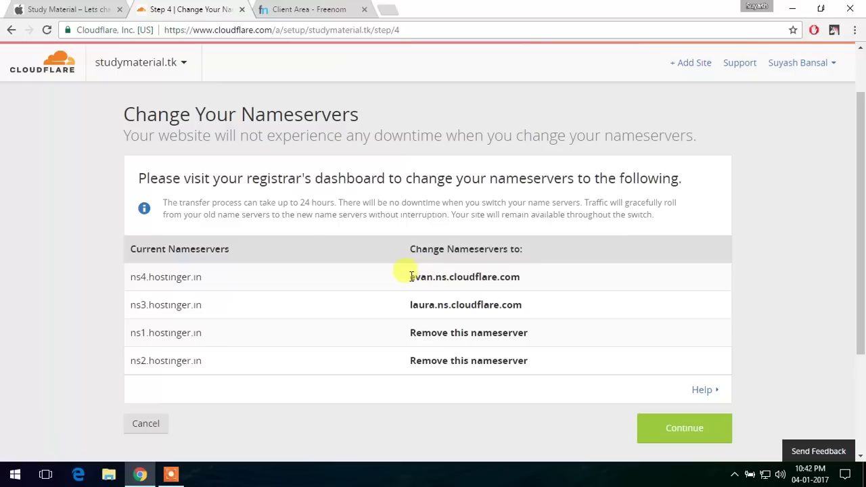
{"action": "left_click_drag", "start_coordinate": [410, 277], "coordinate": [518, 277]}
{"action": "left_click", "coordinate": [518, 278]}
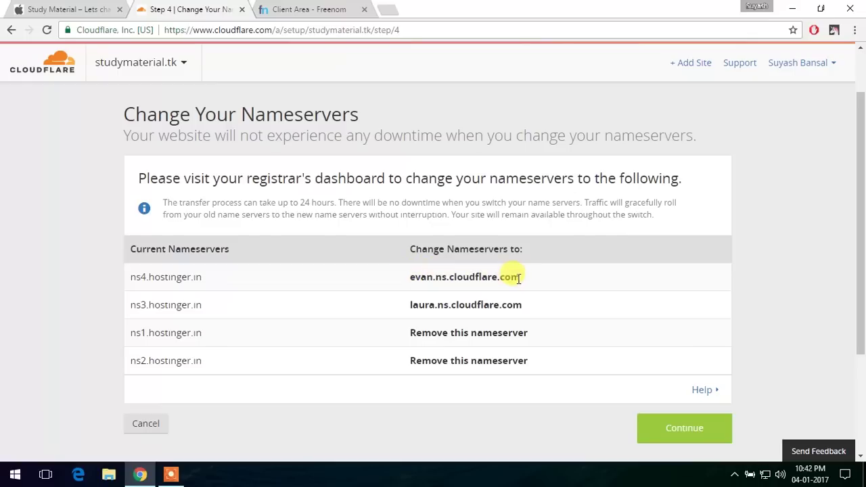
- Switch to Freenom's Managing studymaterial.tk page, showing the domain active until 25/11/2017
{"action": "left_click_drag", "start_coordinate": [518, 277], "coordinate": [398, 274]}
{"action": "left_click", "coordinate": [400, 272]}
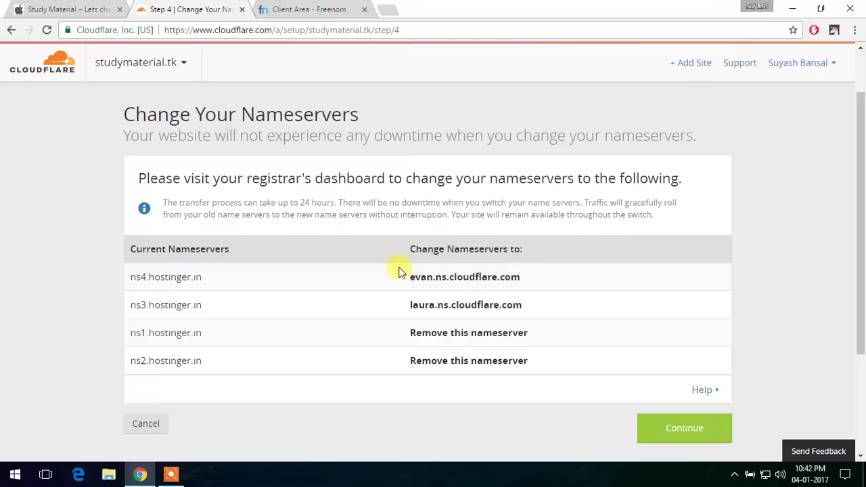
{"action": "left_click", "coordinate": [321, 9]}
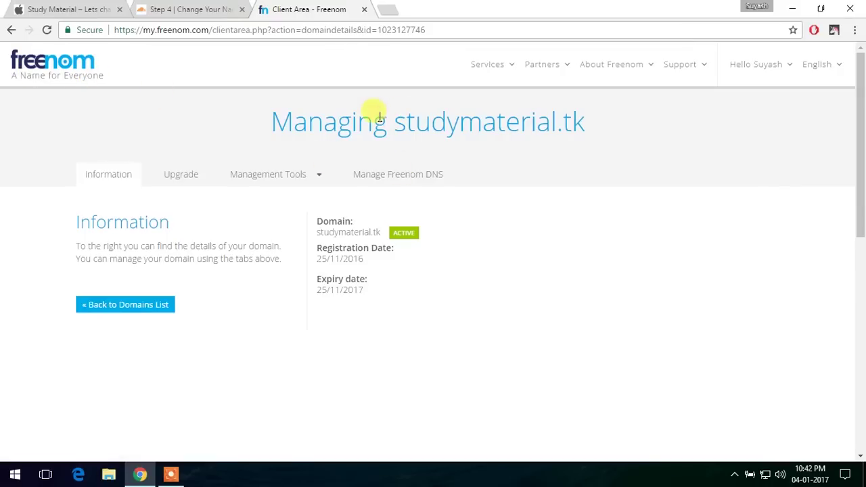
{"action": "left_click_drag", "start_coordinate": [394, 121], "coordinate": [574, 110]}
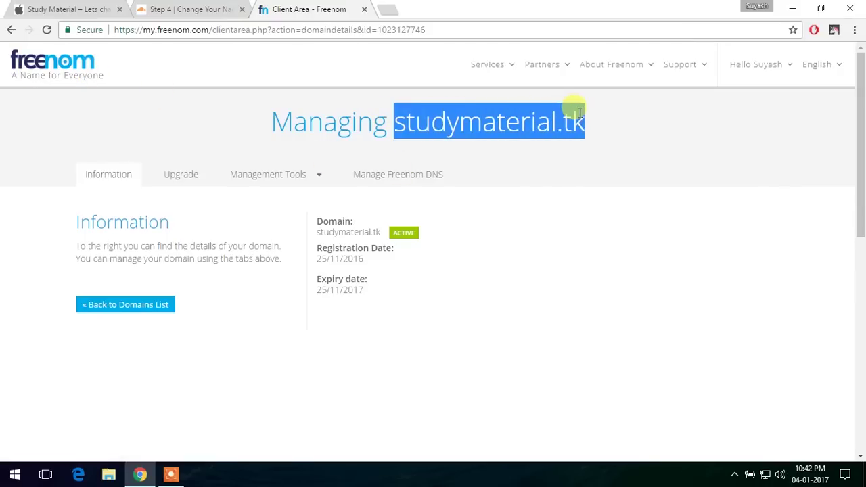
{"action": "left_click", "coordinate": [576, 233]}
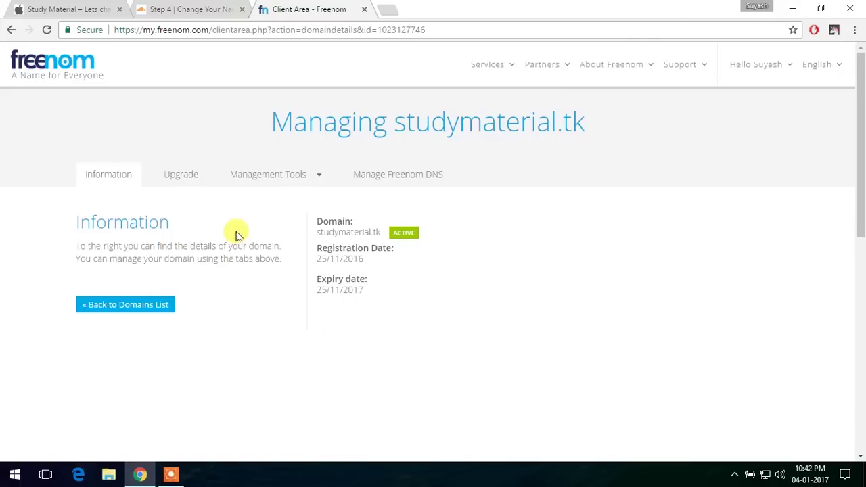
- Open the domain's nameserver settings and replace Nameserver 1 with evan.ns.cloudflare.com
{"action": "left_click", "coordinate": [267, 176]}
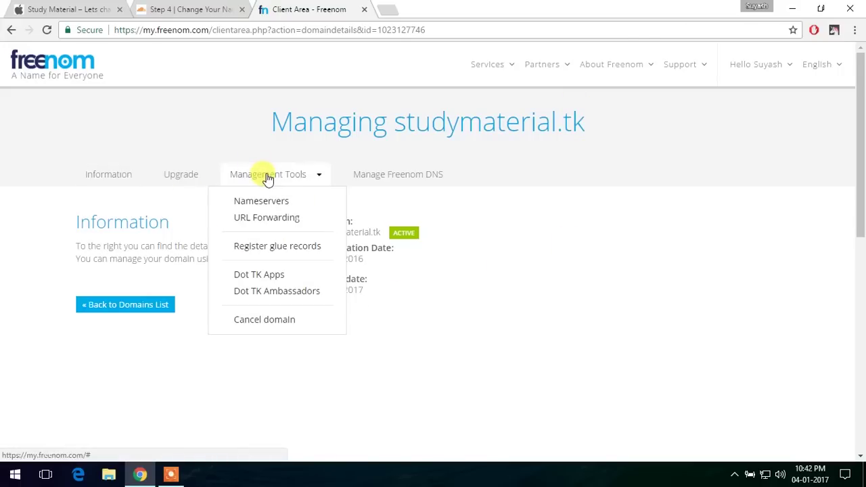
{"action": "left_click", "coordinate": [263, 205]}
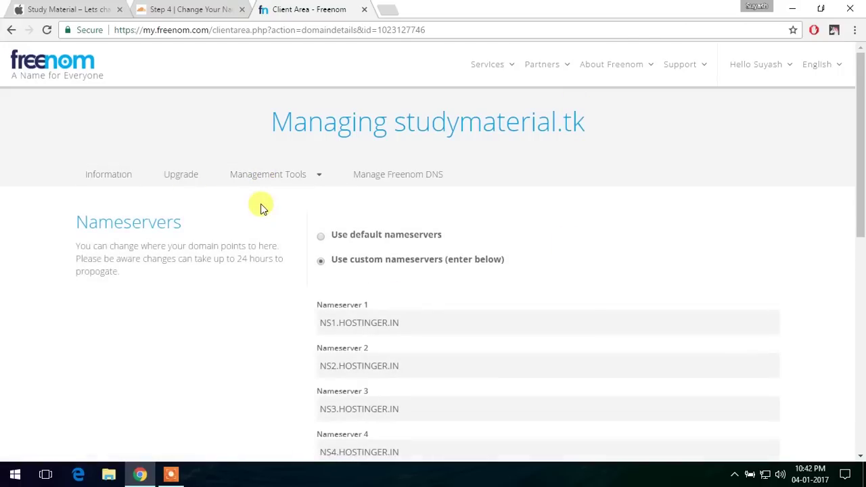
{"action": "scroll", "coordinate": [263, 207], "scroll_direction": "down", "scroll_amount": 2}
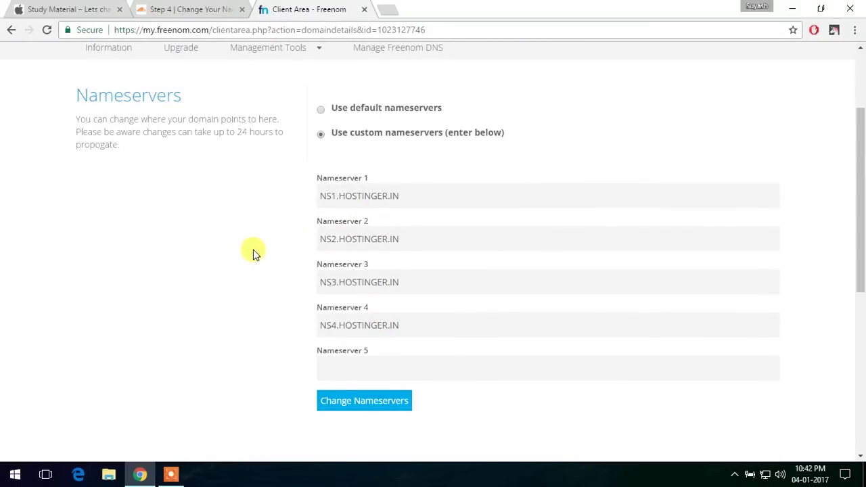
{"action": "left_click", "coordinate": [207, 9]}
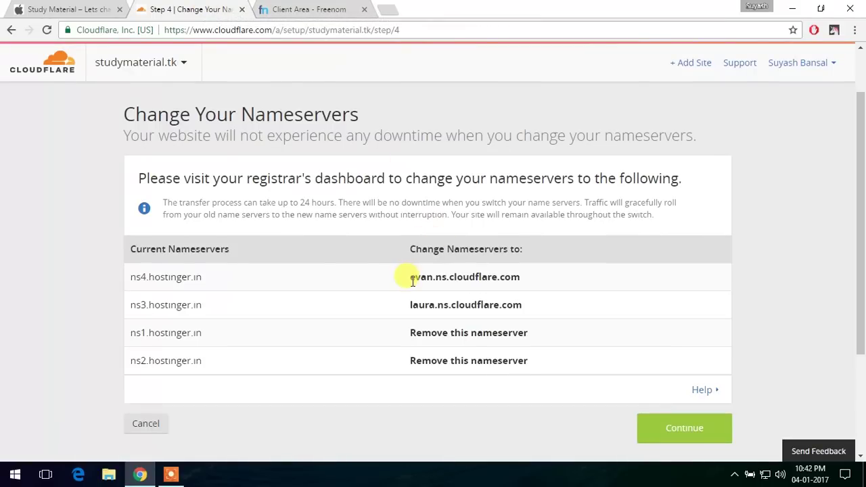
{"action": "left_click_drag", "start_coordinate": [411, 280], "coordinate": [515, 276]}
{"action": "right_click", "coordinate": [515, 276]}
{"action": "left_click", "coordinate": [541, 285]}
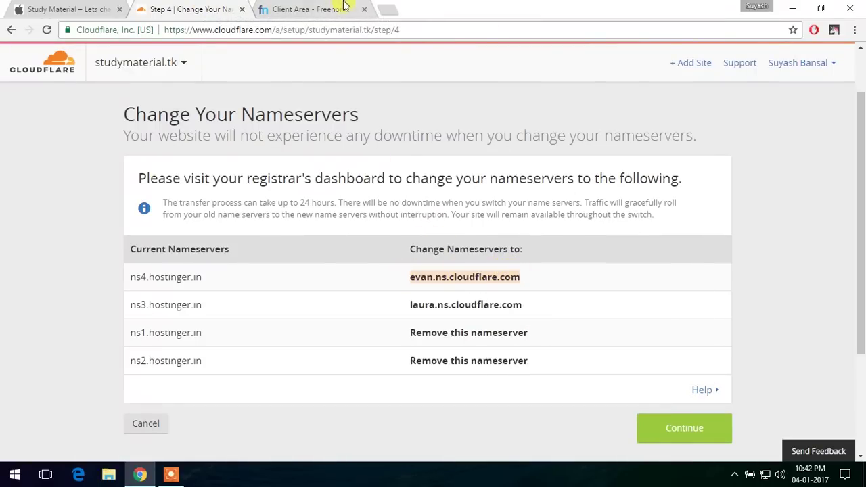
{"action": "left_click", "coordinate": [325, 8]}
{"action": "left_click_drag", "start_coordinate": [420, 195], "coordinate": [323, 200]}
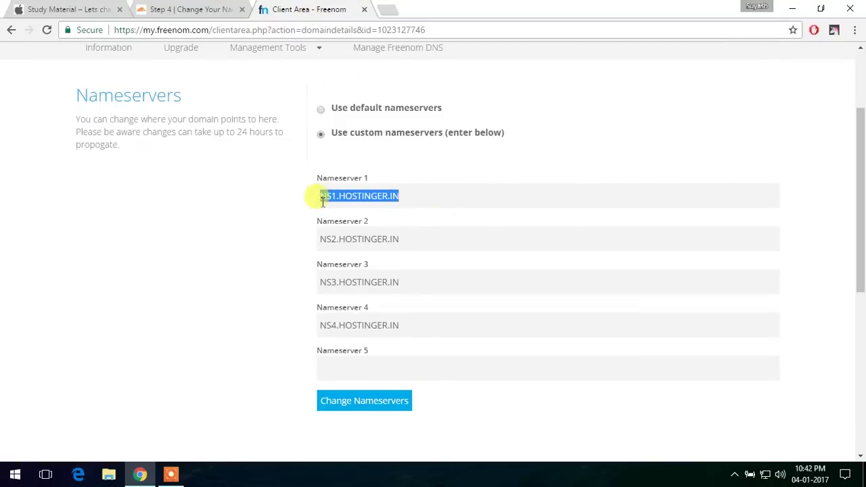
{"action": "right_click", "coordinate": [326, 200]}
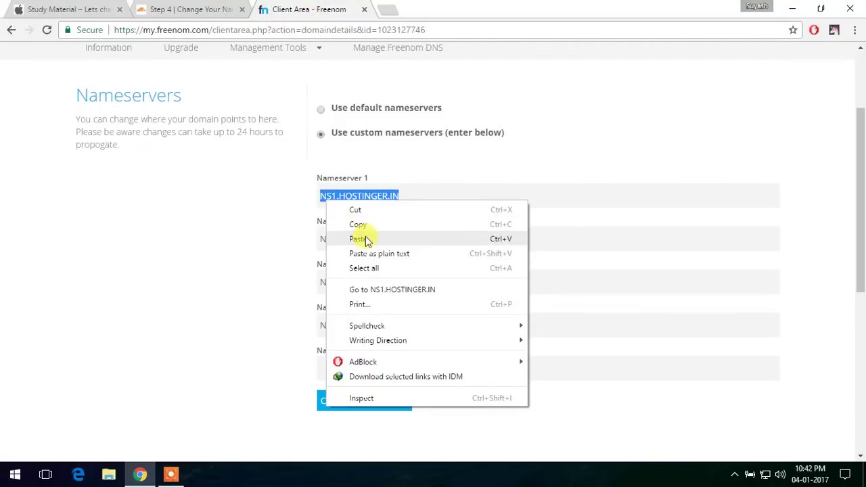
{"action": "left_click", "coordinate": [364, 238]}
- Replace Nameserver 2 with laura.ns.cloudflare.com copied from Cloudflare
{"action": "left_click", "coordinate": [184, 9]}
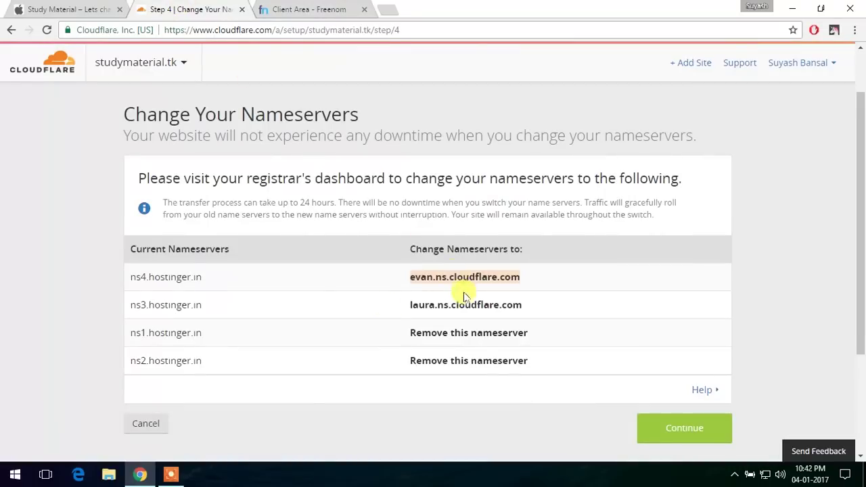
{"action": "left_click_drag", "start_coordinate": [410, 304], "coordinate": [526, 305]}
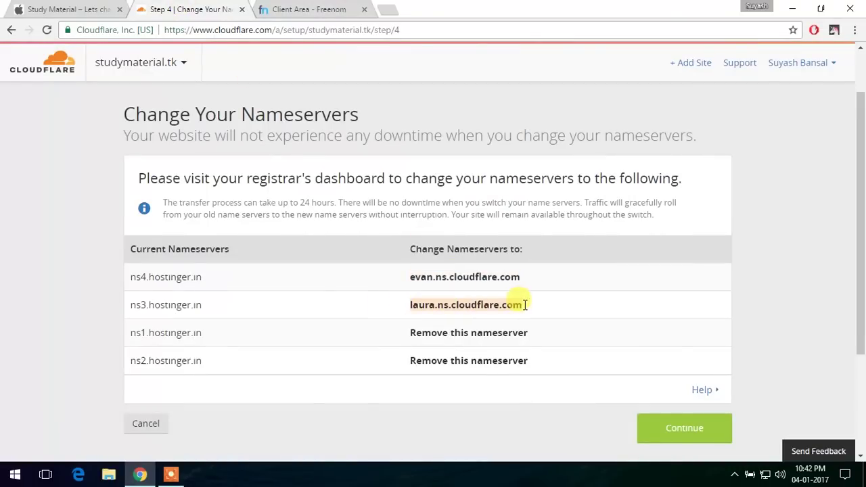
{"action": "right_click", "coordinate": [497, 304]}
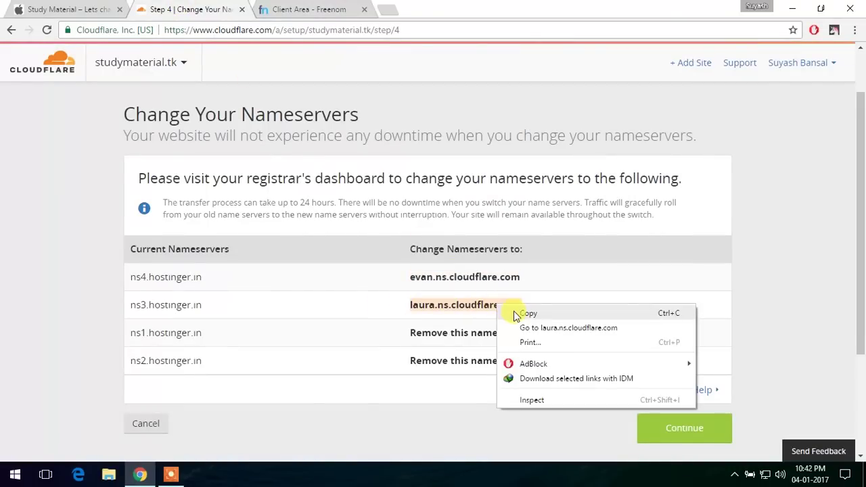
{"action": "left_click", "coordinate": [513, 310]}
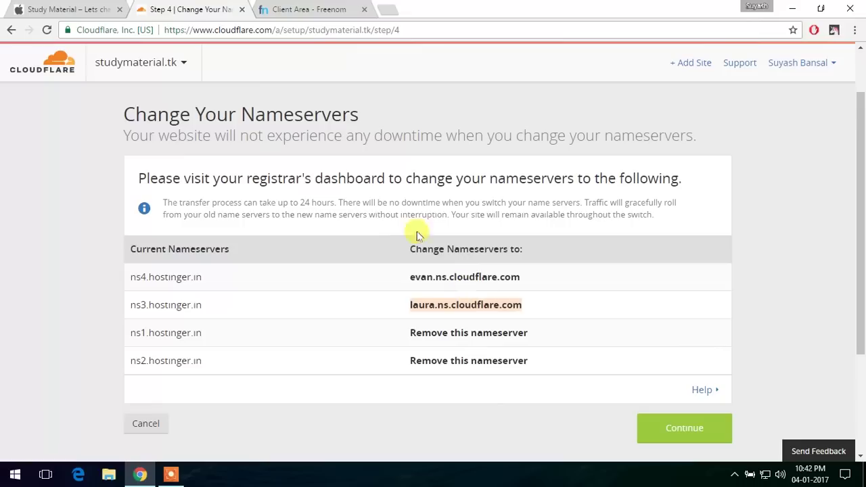
{"action": "left_click", "coordinate": [324, 8]}
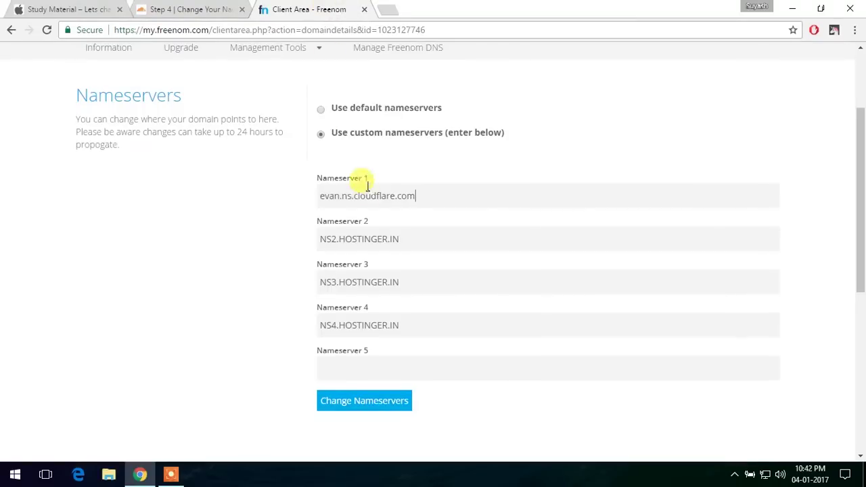
{"action": "left_click_drag", "start_coordinate": [406, 238], "coordinate": [320, 242]}
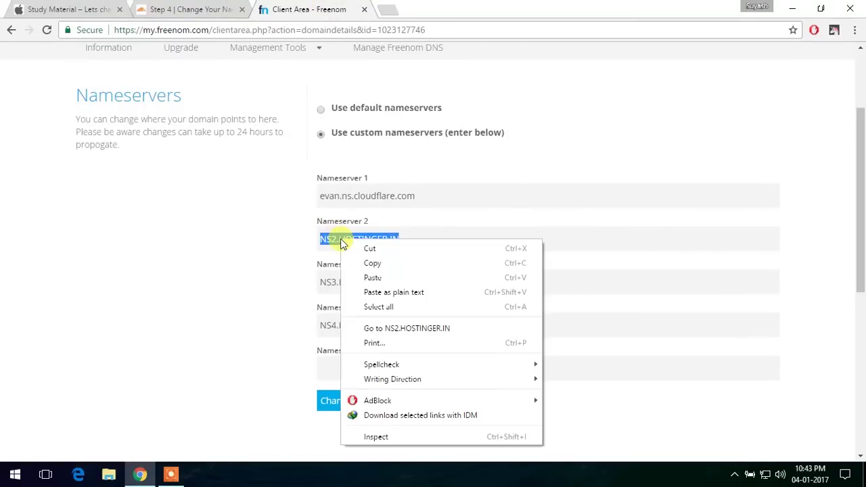
{"action": "right_click", "coordinate": [340, 238]}
{"action": "left_click", "coordinate": [374, 278]}
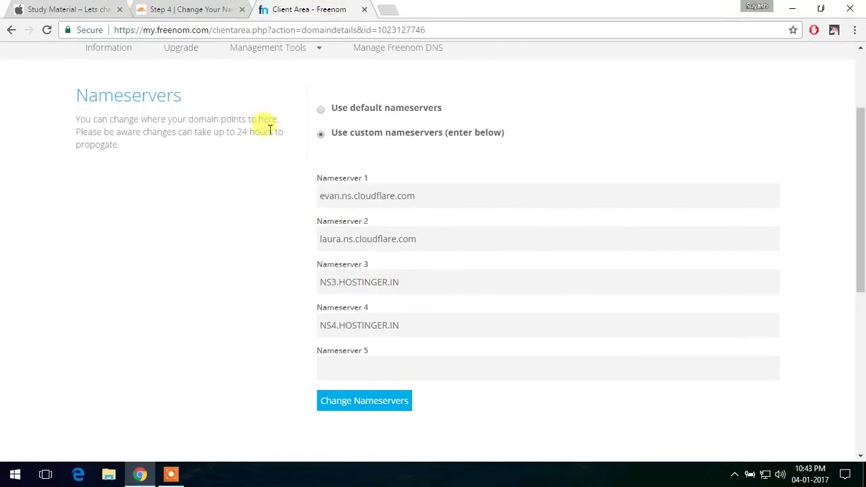
- Empty Nameserver 3 and 4 and submit the custom nameserver change
{"action": "left_click", "coordinate": [190, 9]}
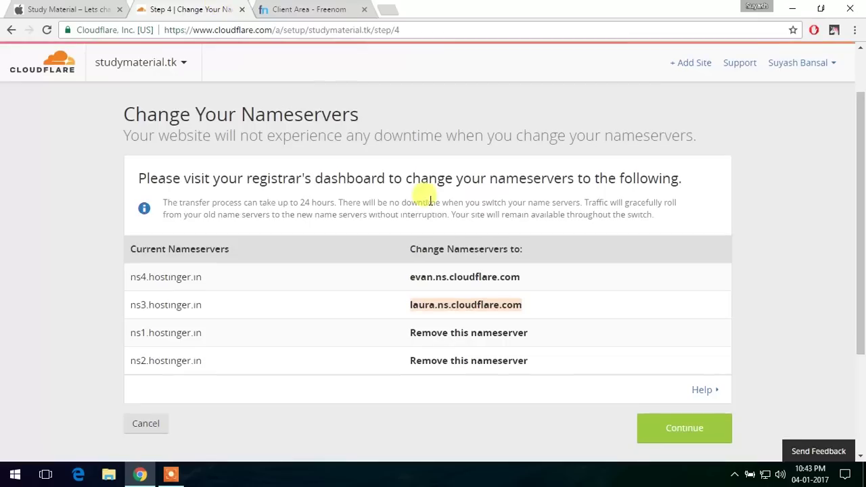
{"action": "left_click", "coordinate": [300, 8]}
{"action": "left_click_drag", "start_coordinate": [411, 281], "coordinate": [309, 274]}
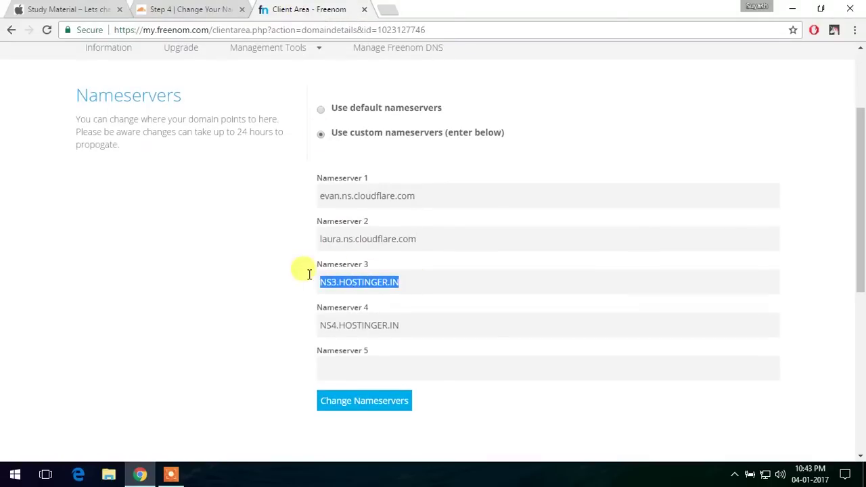
{"action": "key", "text": "BackSpace"}
{"action": "left_click_drag", "start_coordinate": [408, 324], "coordinate": [313, 326]}
{"action": "key", "text": "BackSpace"}
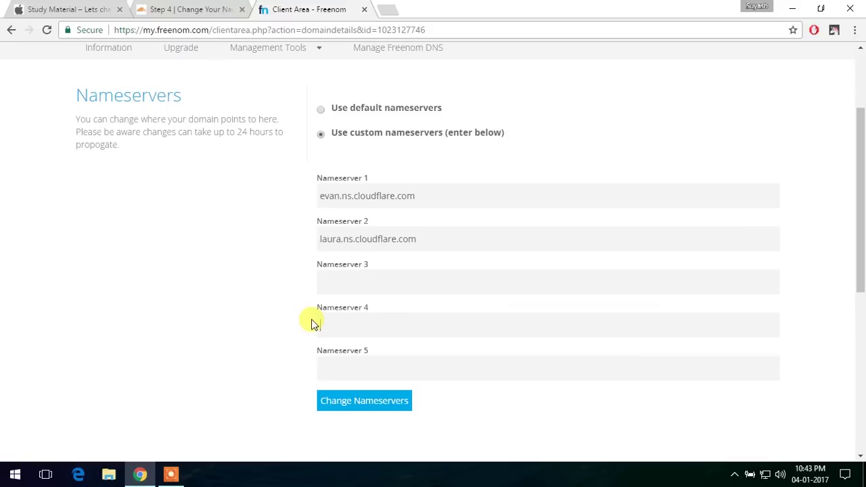
{"action": "left_click", "coordinate": [466, 454]}
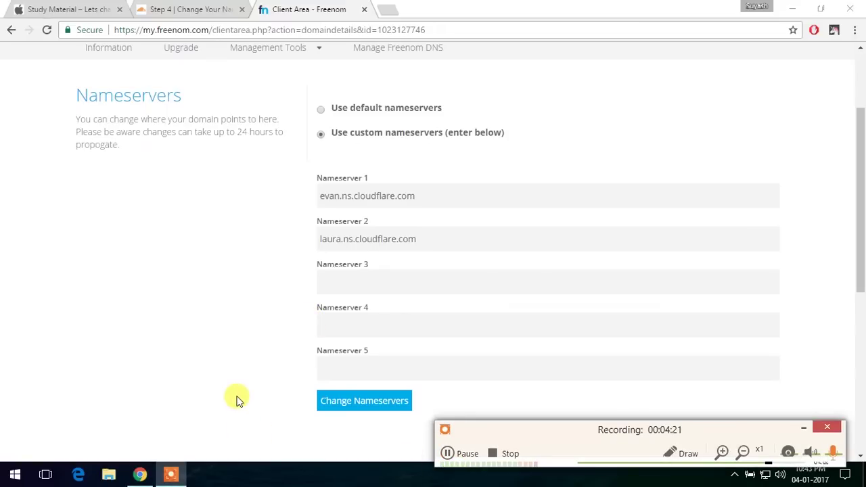
{"action": "left_click", "coordinate": [237, 400]}
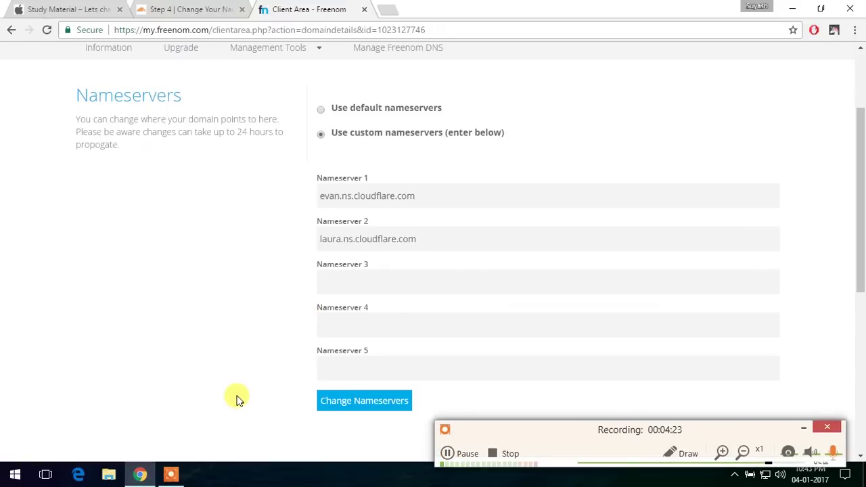
{"action": "left_click", "coordinate": [798, 428]}
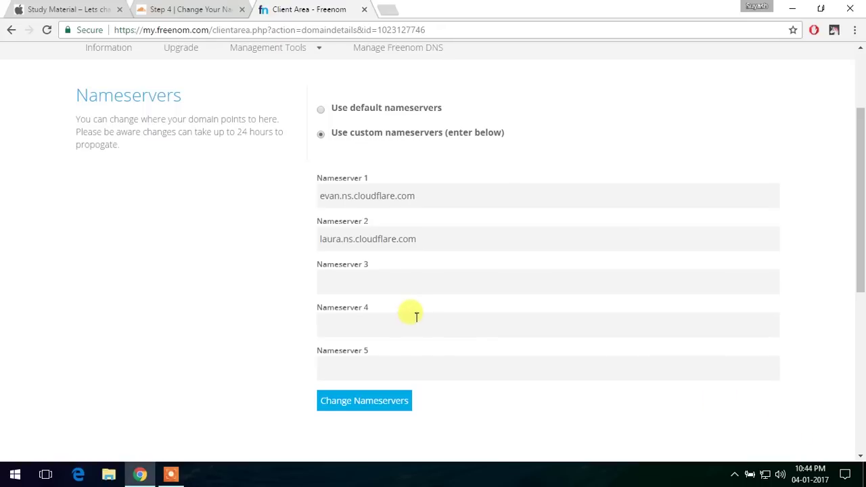
{"action": "left_click", "coordinate": [382, 404]}
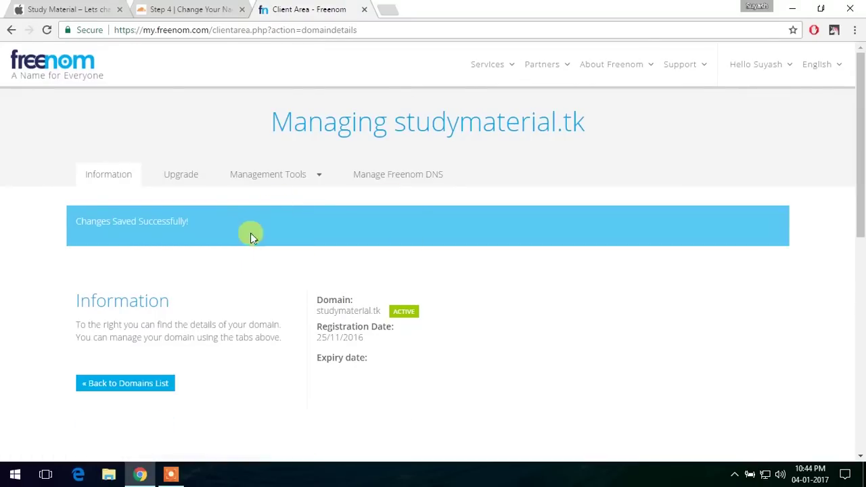
- Confirm the Changes Saved Successfully banner and return to Cloudflare's step 4 page
{"action": "left_click", "coordinate": [271, 178]}
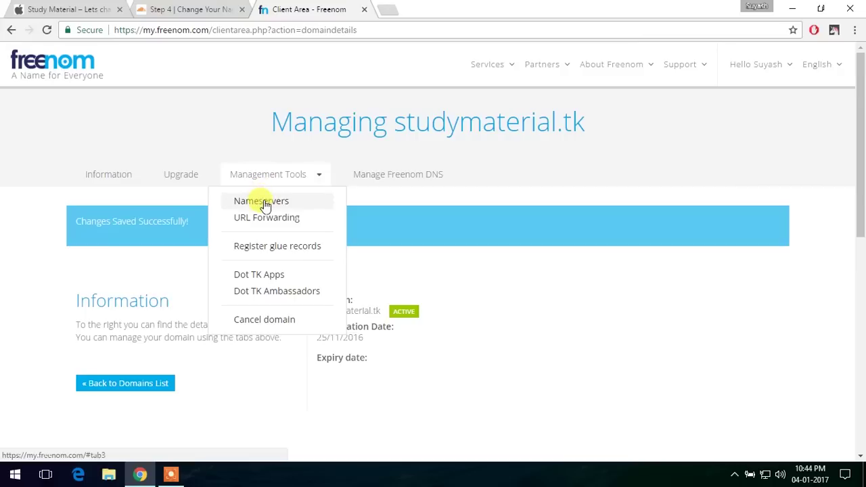
{"action": "left_click", "coordinate": [183, 244]}
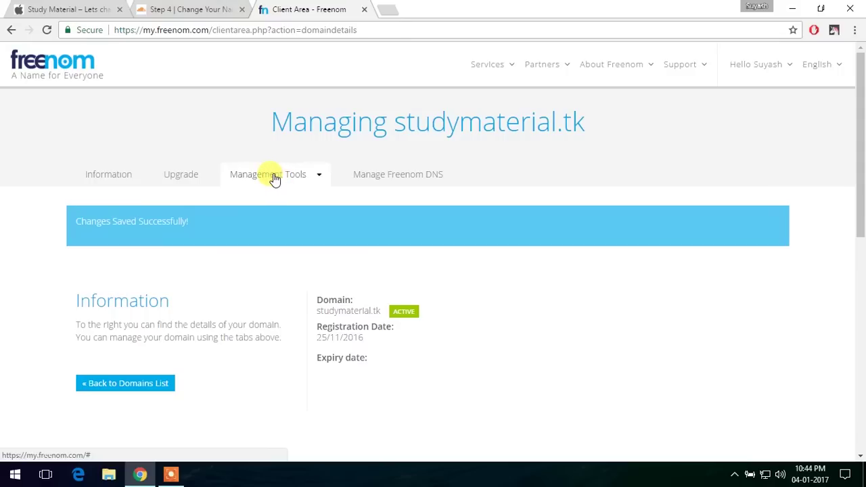
{"action": "left_click", "coordinate": [172, 9]}
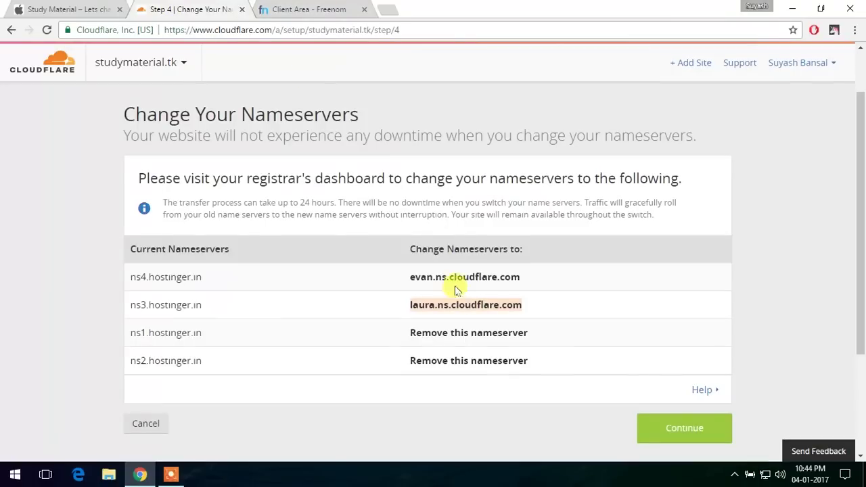
- Finish the nameserver step and review the Pending status and its 24-hour processing note
{"action": "left_click", "coordinate": [722, 437]}
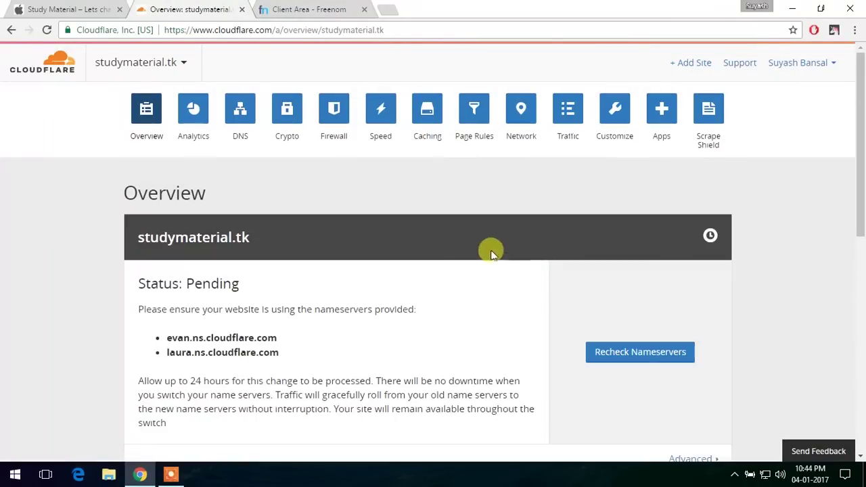
{"action": "scroll", "coordinate": [432, 238], "scroll_direction": "down", "scroll_amount": 2}
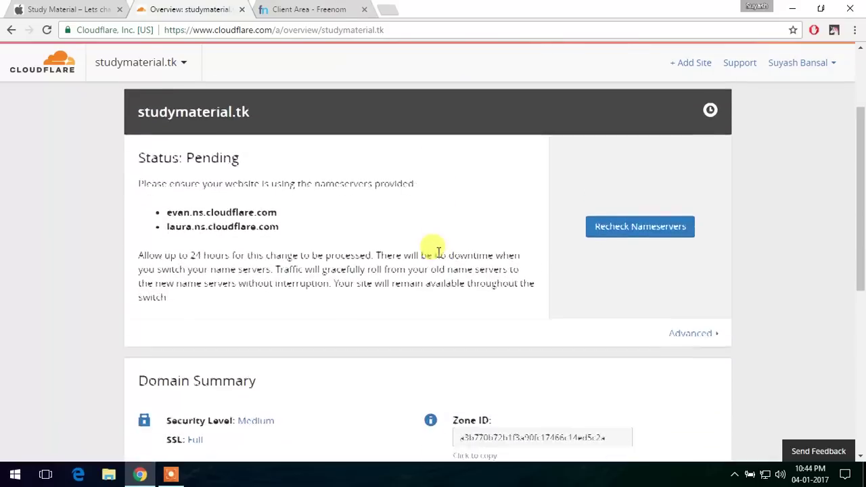
{"action": "scroll", "coordinate": [438, 252], "scroll_direction": "up", "scroll_amount": 2}
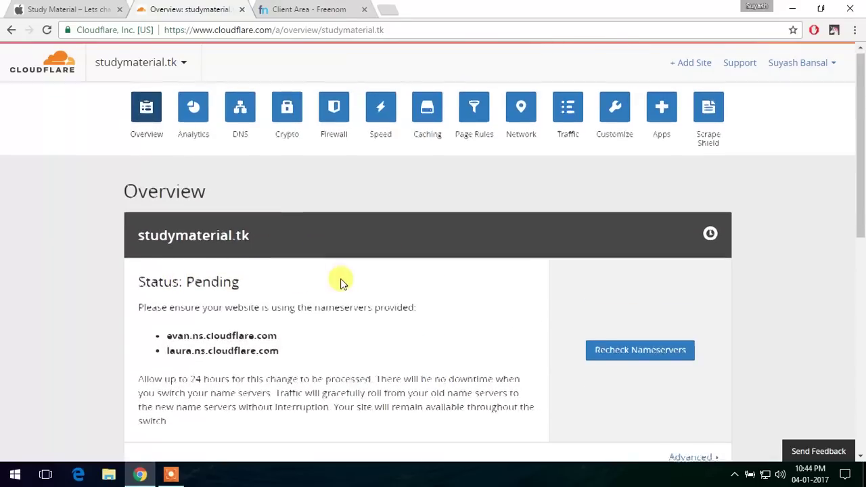
{"action": "scroll", "coordinate": [269, 290], "scroll_direction": "down", "scroll_amount": 1}
{"action": "left_click_drag", "start_coordinate": [188, 317], "coordinate": [217, 316]}
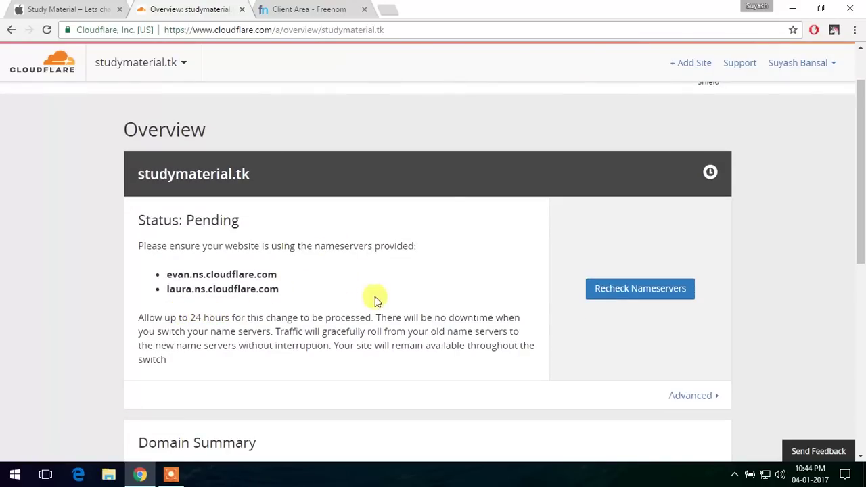
{"action": "scroll", "coordinate": [365, 294], "scroll_direction": "up", "scroll_amount": 1}
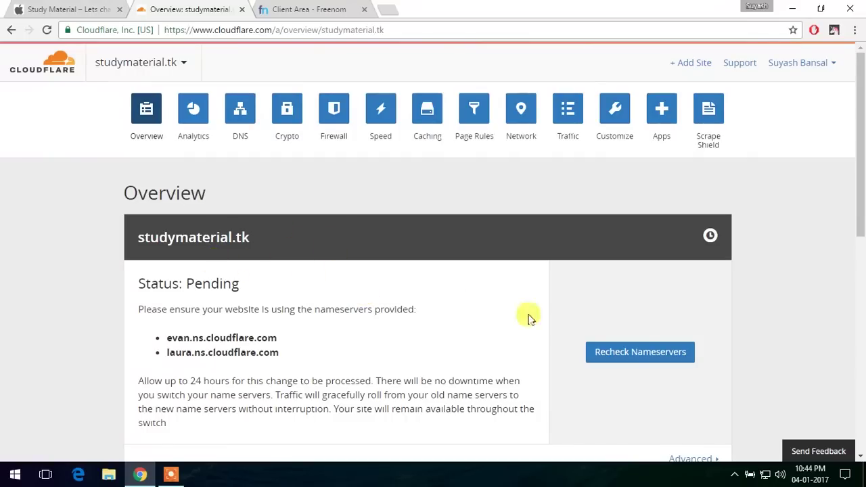
{"action": "scroll", "coordinate": [385, 333], "scroll_direction": "down", "scroll_amount": 1}
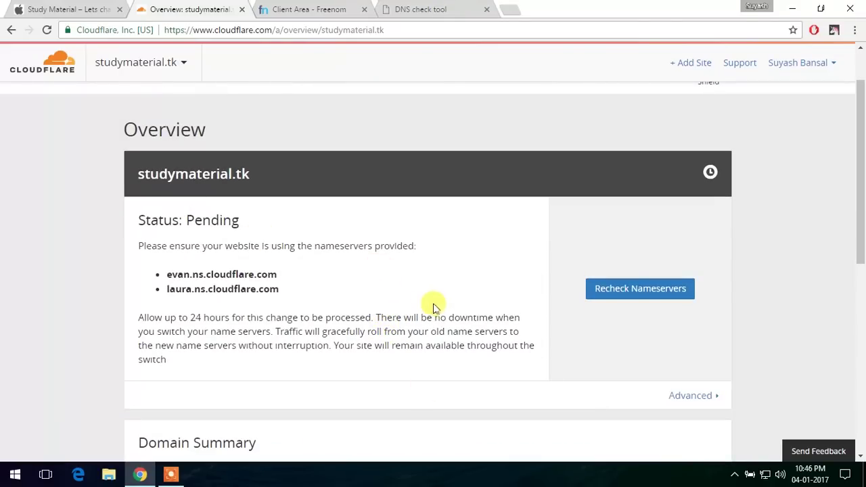
- Recheck the nameservers and confirm studymaterial.tk is now Active on Cloudflare
{"action": "left_click", "coordinate": [626, 291]}
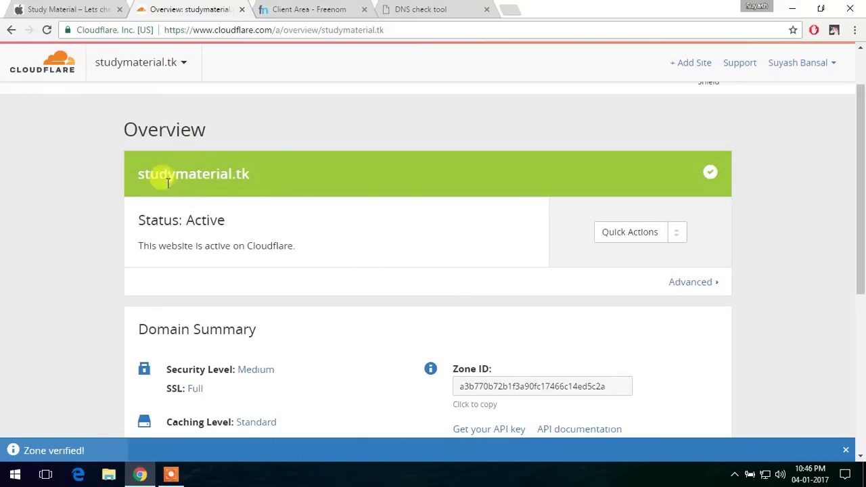
{"action": "scroll", "coordinate": [367, 227], "scroll_direction": "down", "scroll_amount": 3}
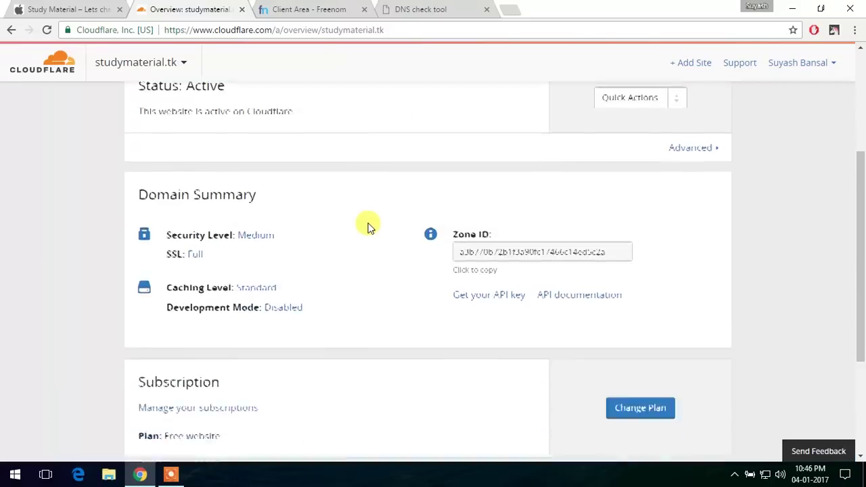
{"action": "scroll", "coordinate": [367, 226], "scroll_direction": "up", "scroll_amount": 2}
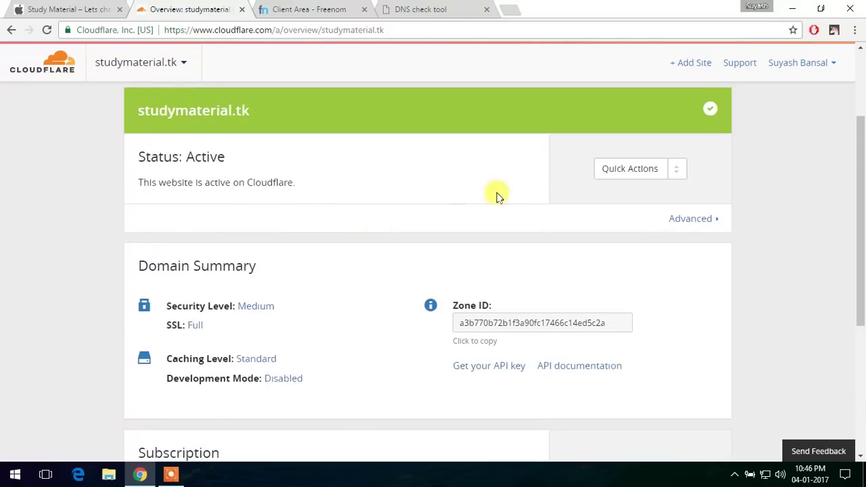
{"action": "scroll", "coordinate": [401, 240], "scroll_direction": "down", "scroll_amount": 2}
{"action": "scroll", "coordinate": [400, 241], "scroll_direction": "up", "scroll_amount": 4}
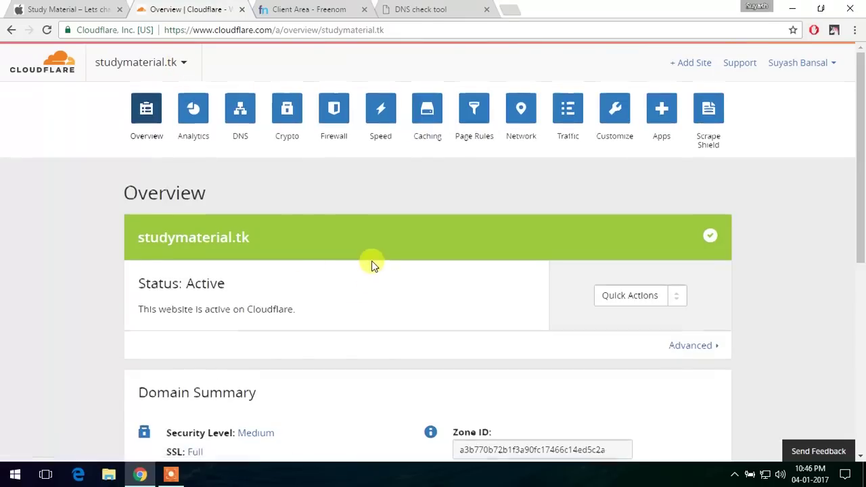
{"action": "scroll", "coordinate": [371, 264], "scroll_direction": "down", "scroll_amount": 5}
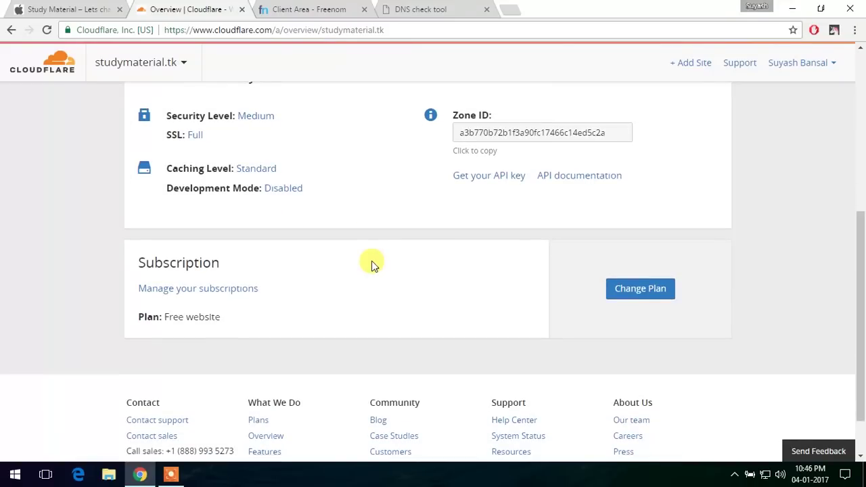
{"action": "scroll", "coordinate": [406, 287], "scroll_direction": "up", "scroll_amount": 3}
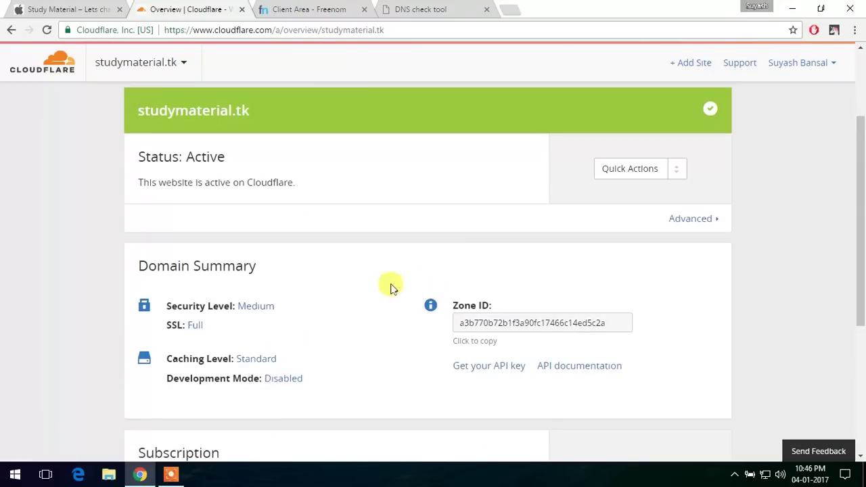
- Change studymaterial.tk's SSL mode in the Crypto settings to Flexible
{"action": "left_click", "coordinate": [195, 326]}
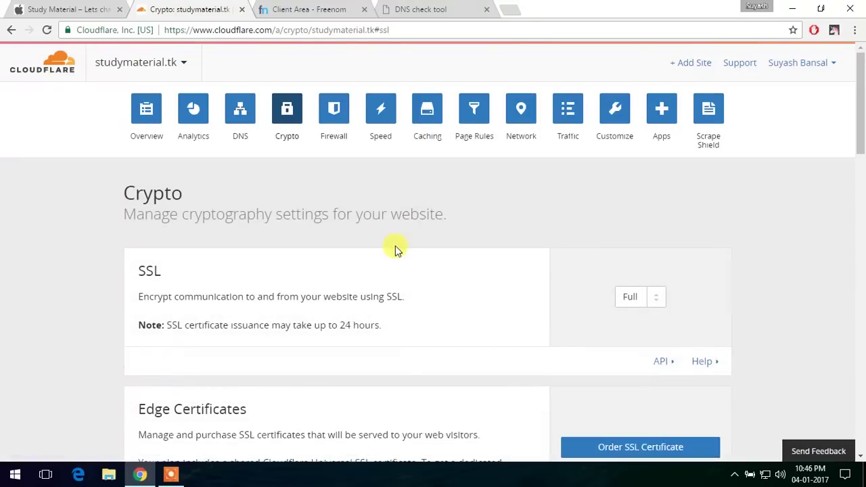
{"action": "scroll", "coordinate": [405, 245], "scroll_direction": "down", "scroll_amount": 2}
{"action": "left_click", "coordinate": [633, 170]}
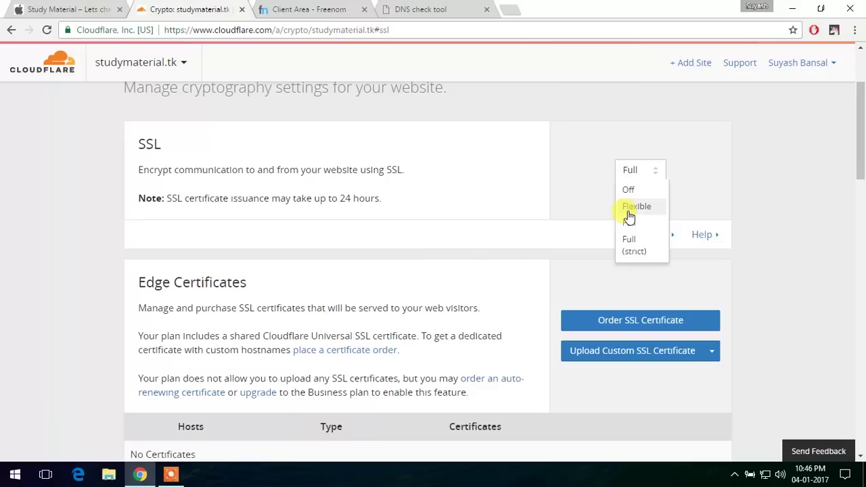
{"action": "left_click", "coordinate": [629, 215]}
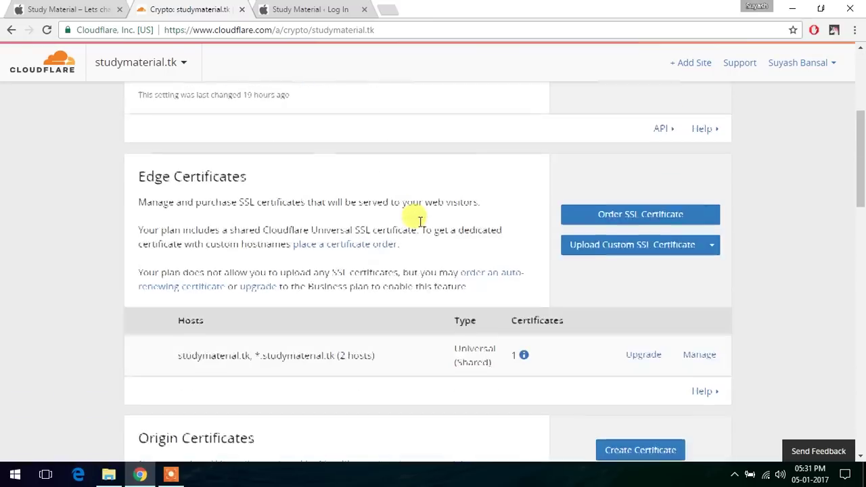
- Switch Automatic HTTPS Rewrites On for studymaterial.tk
{"action": "scroll", "coordinate": [412, 223], "scroll_direction": "down", "scroll_amount": 2}
{"action": "scroll", "coordinate": [418, 227], "scroll_direction": "down", "scroll_amount": 15}
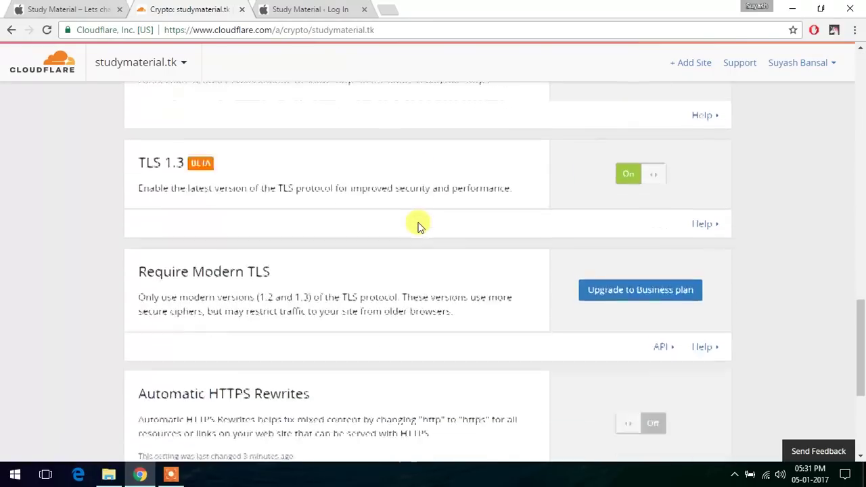
{"action": "scroll", "coordinate": [417, 227], "scroll_direction": "up", "scroll_amount": 1}
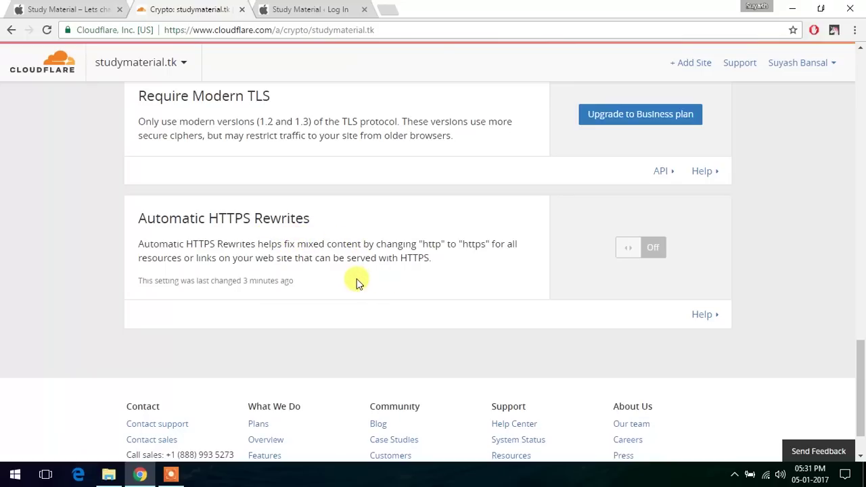
{"action": "left_click", "coordinate": [634, 253]}
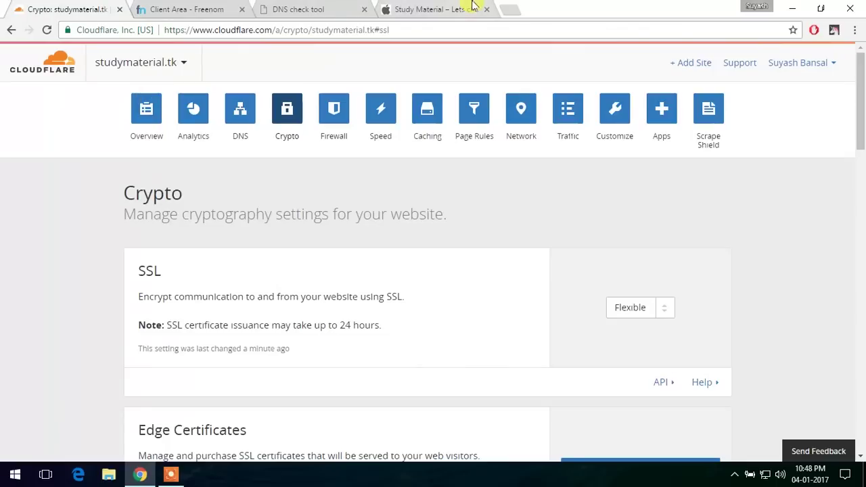
- Move the Study Material tab to first place and load studymaterial.tk/wp-login.php
{"action": "left_click", "coordinate": [446, 8]}
{"action": "left_click_drag", "start_coordinate": [446, 8], "coordinate": [67, 8]}
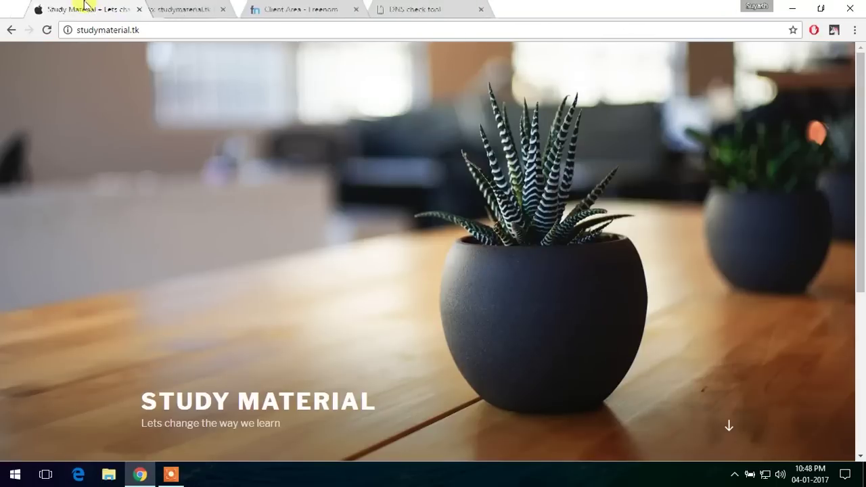
{"action": "left_click", "coordinate": [159, 27]}
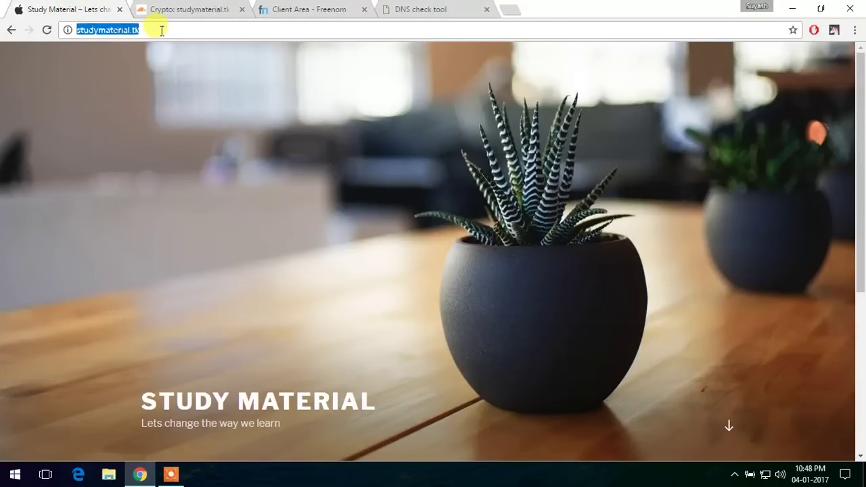
{"action": "left_click", "coordinate": [162, 30]}
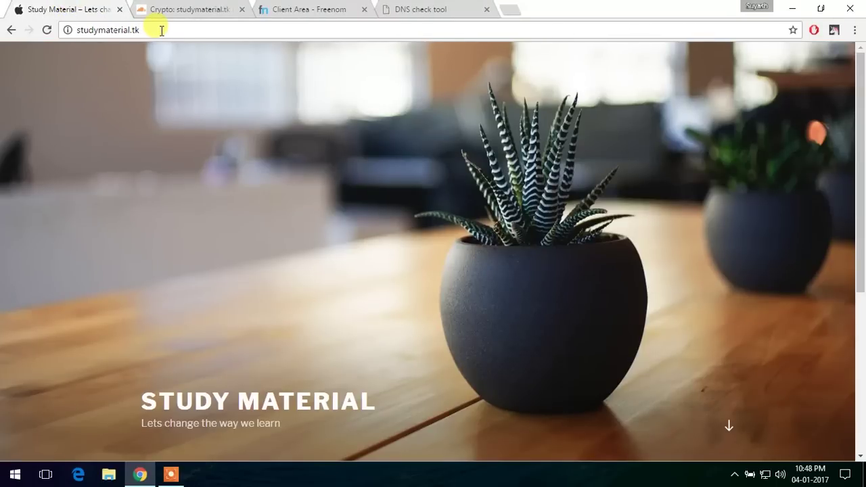
{"action": "type", "text": "/"}
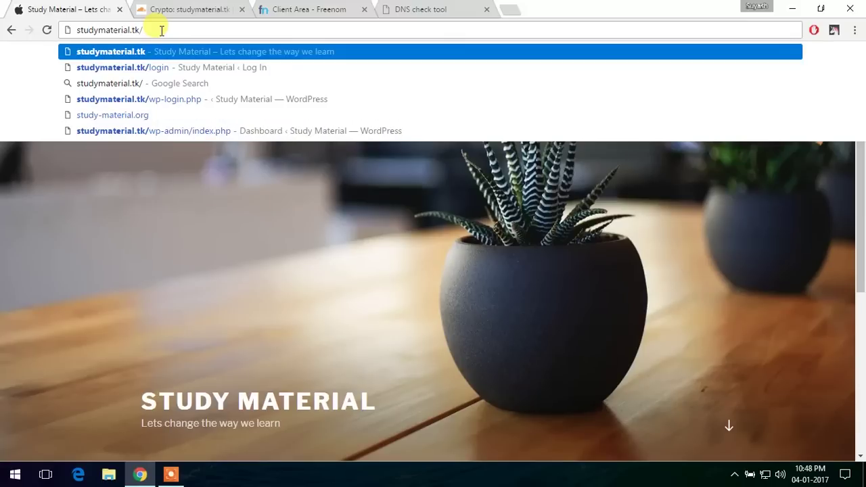
{"action": "type", "text": "w"}
{"action": "key", "text": "Return"}
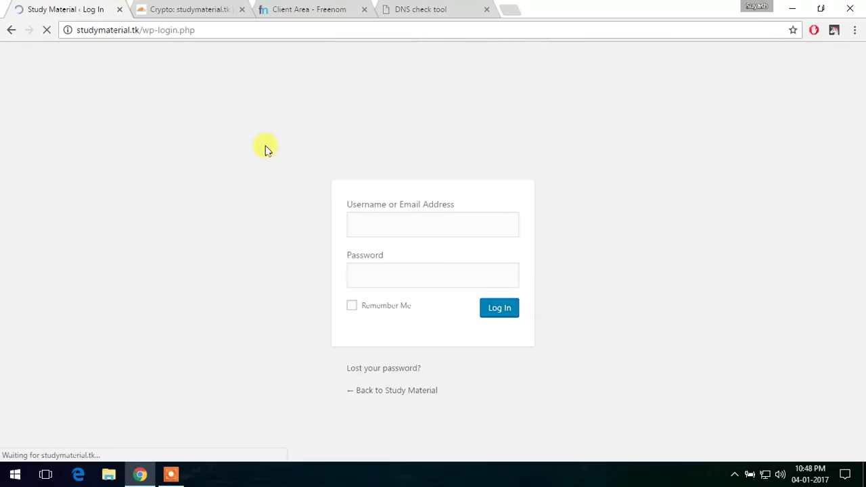
- Log in to WordPress with the admin username and its saved password
{"action": "left_click", "coordinate": [446, 227]}
{"action": "type", "text": "S"}
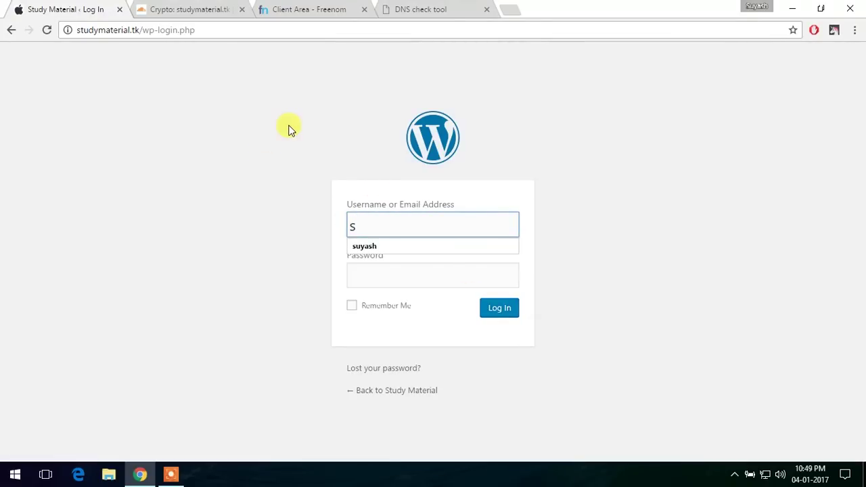
{"action": "type", "text": "uyash"}
{"action": "key", "text": "Tab"}
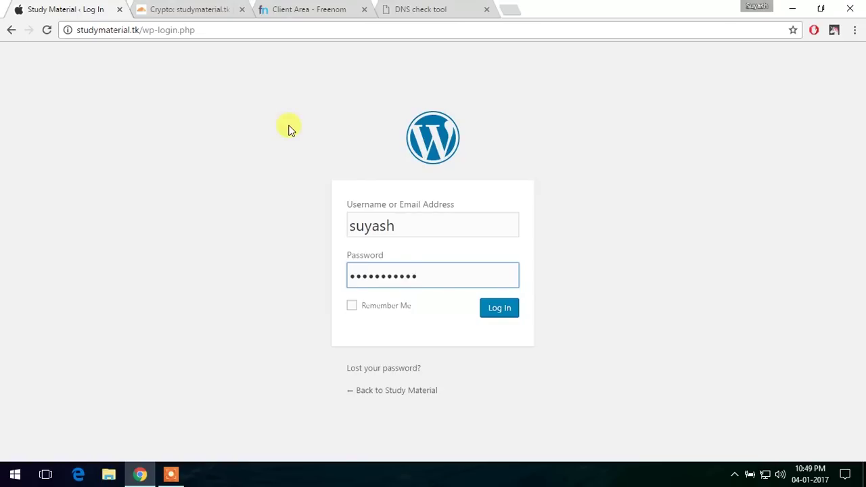
{"action": "left_click", "coordinate": [493, 313]}
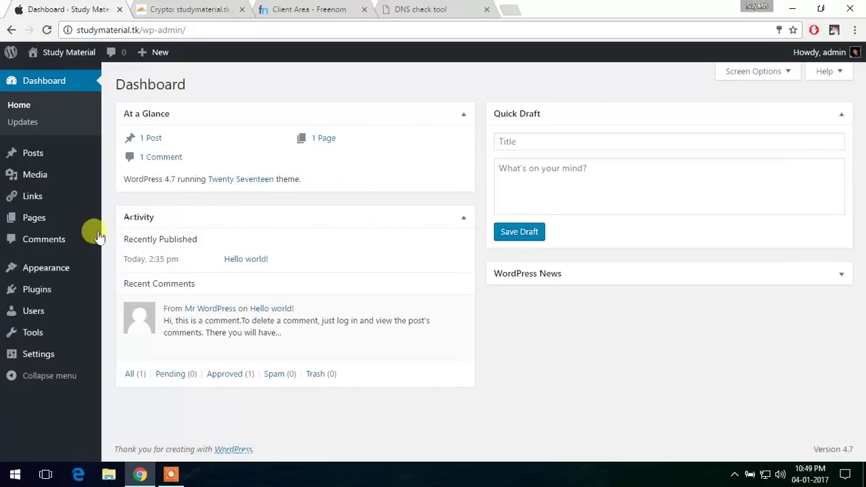
- Search the Plugins > Add New directory for 'cloudflare f'
{"action": "mouse_move", "coordinate": [59, 270]}
{"action": "mouse_move", "coordinate": [87, 287]}
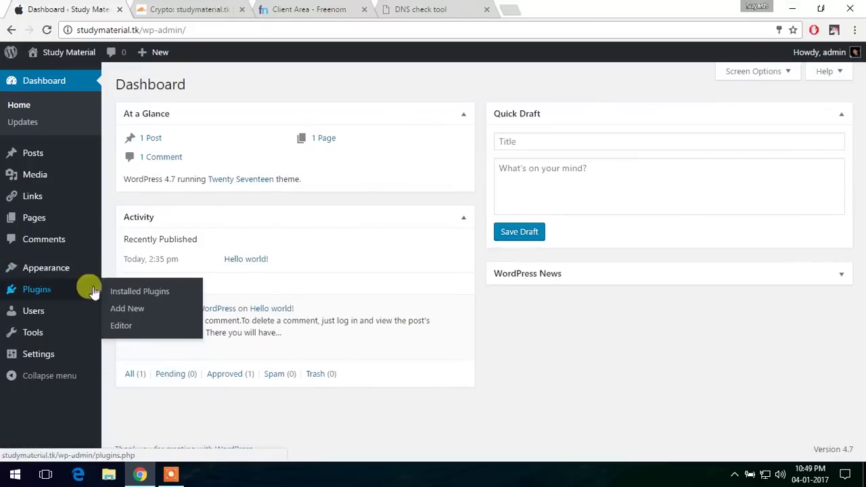
{"action": "left_click", "coordinate": [130, 309]}
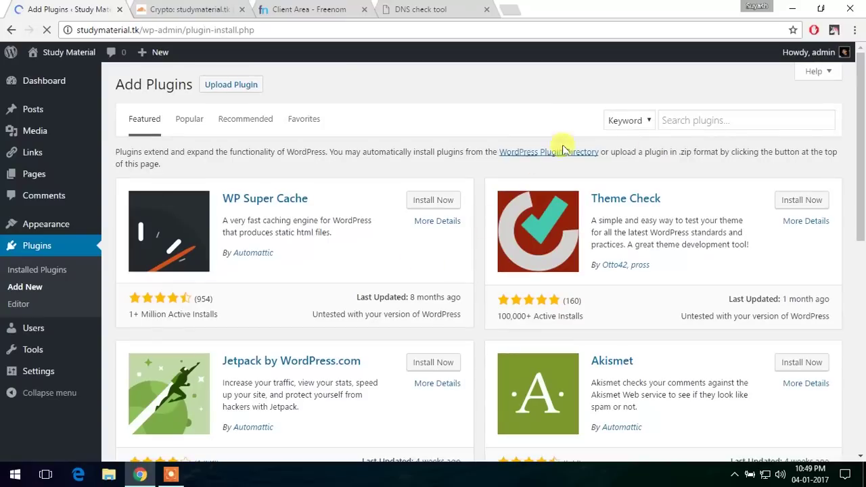
{"action": "left_click", "coordinate": [674, 117]}
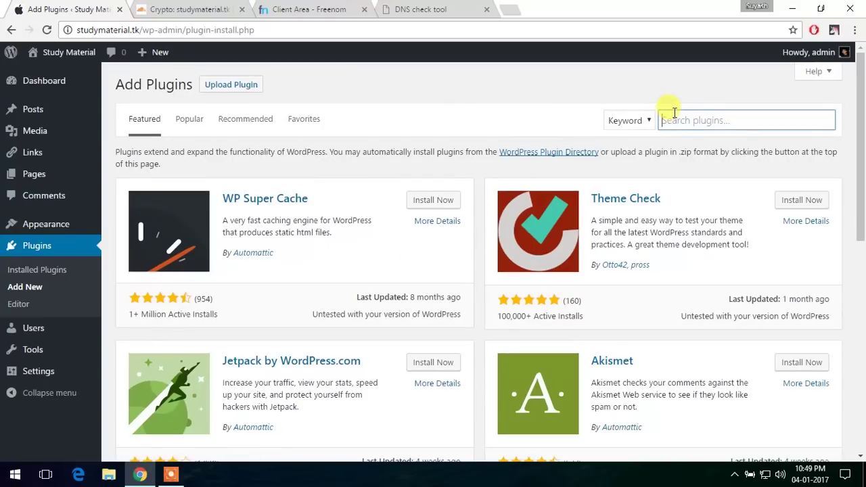
{"action": "type", "text": "clou"}
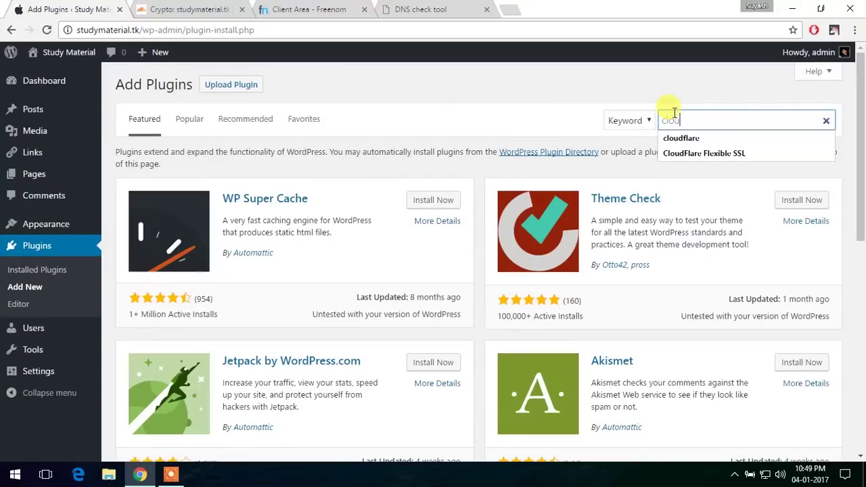
{"action": "type", "text": "dflare f"}
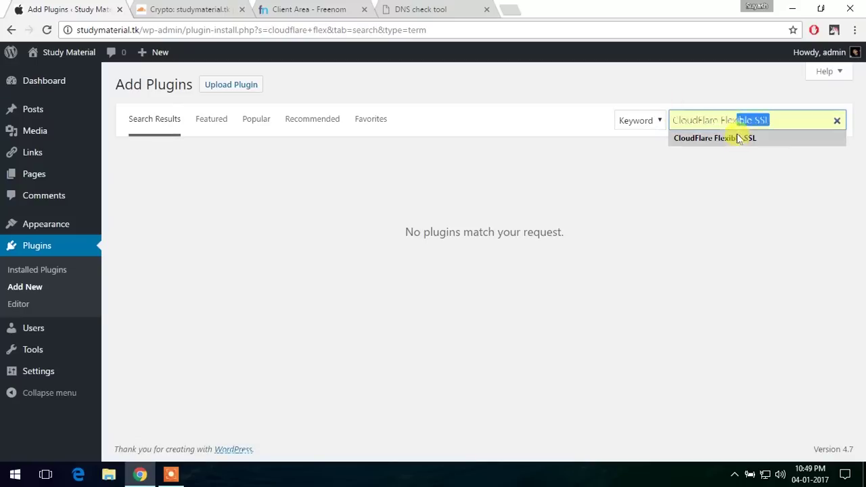
{"action": "left_click", "coordinate": [738, 138]}
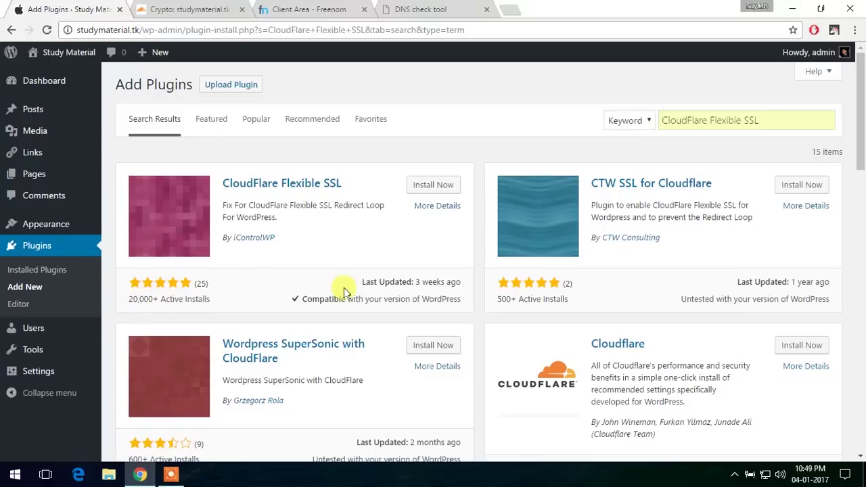
- Install the CloudFlare Flexible SSL plugin and activate it
{"action": "left_click_drag", "start_coordinate": [416, 282], "coordinate": [460, 282]}
{"action": "left_click", "coordinate": [460, 282]}
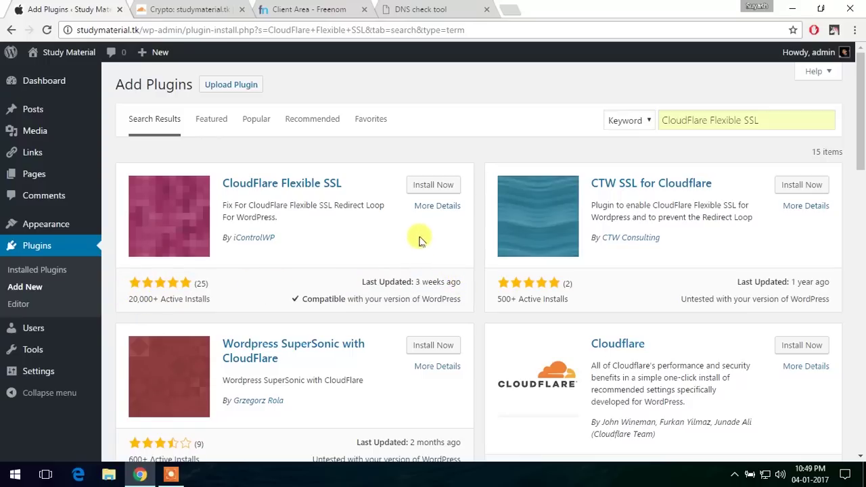
{"action": "left_click", "coordinate": [424, 187]}
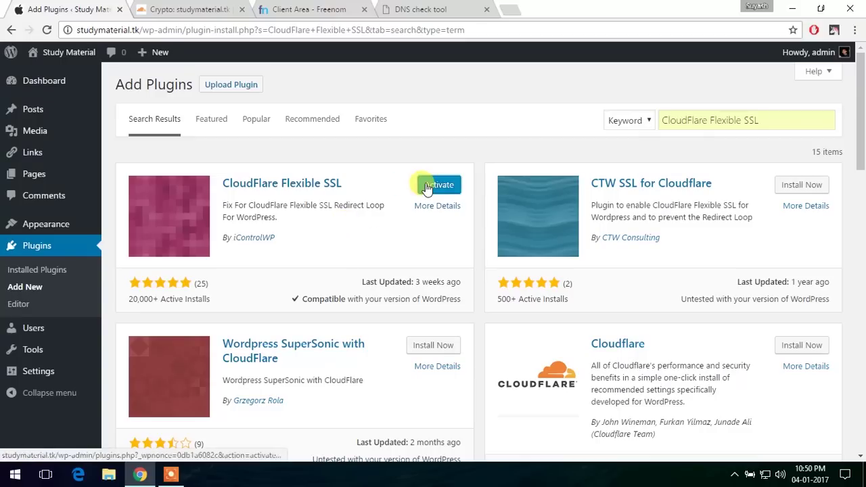
{"action": "left_click", "coordinate": [436, 188]}
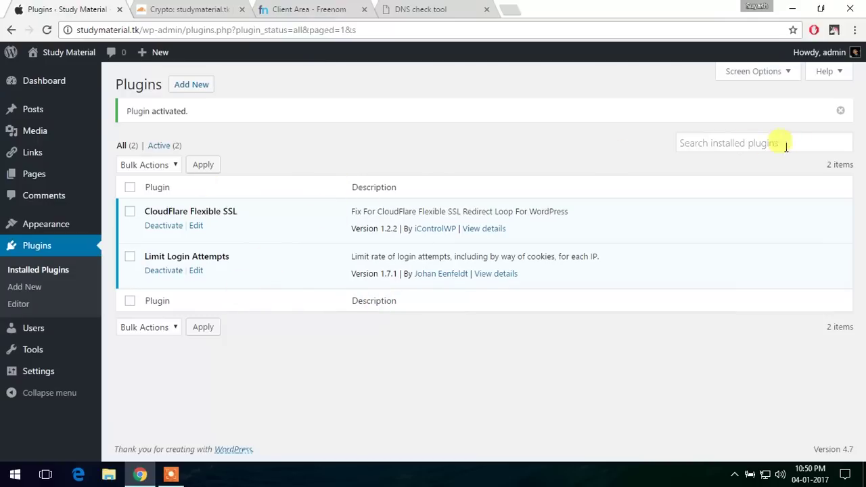
- Dismiss the plugin-activated notice and log out through the Howdy, admin menu
{"action": "left_click", "coordinate": [840, 110]}
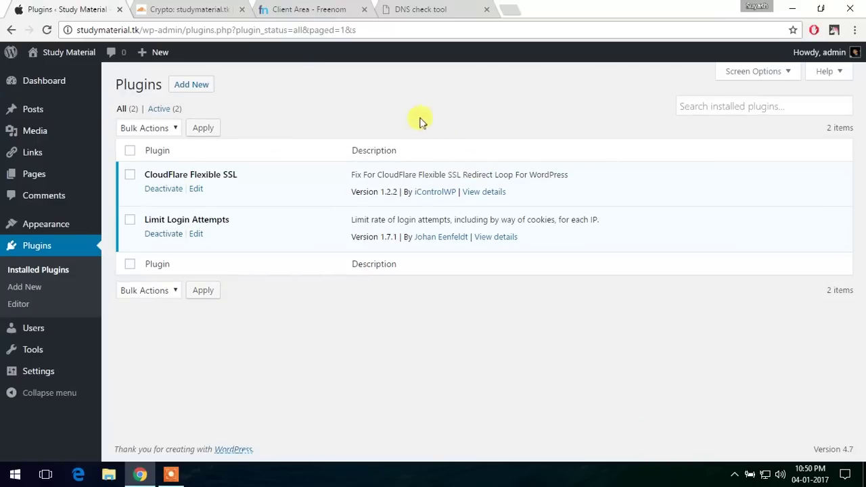
{"action": "left_click", "coordinate": [830, 52]}
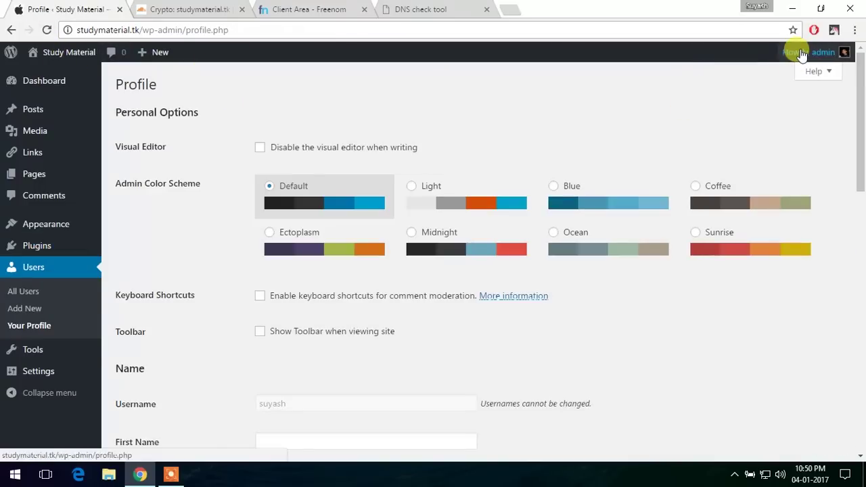
{"action": "mouse_move", "coordinate": [800, 54]}
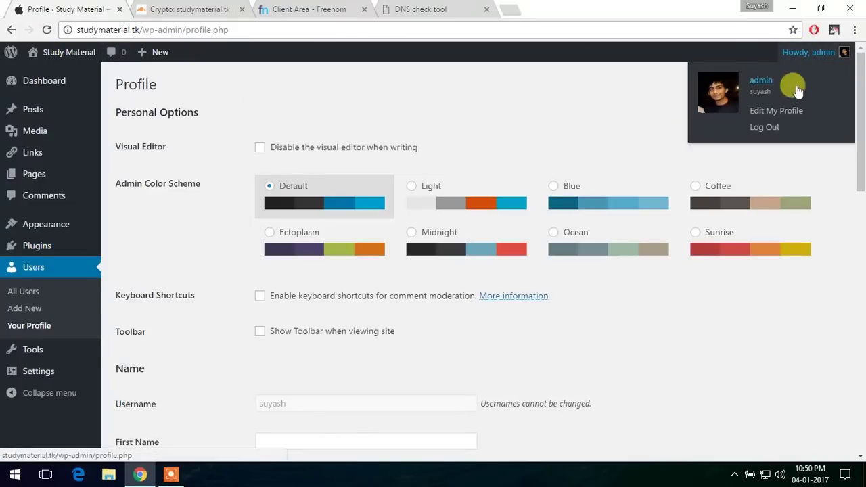
{"action": "left_click", "coordinate": [771, 128]}
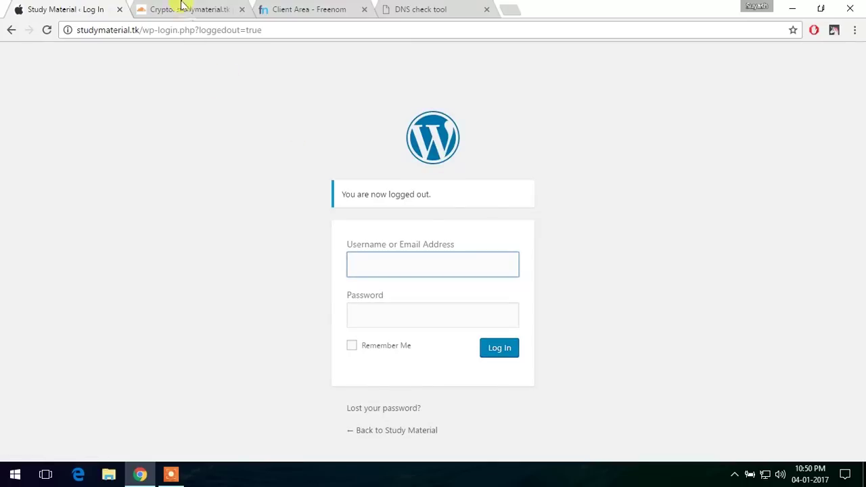
- Review the DNS check tool results, then close that tab
{"action": "left_click", "coordinate": [406, 8]}
{"action": "left_click", "coordinate": [92, 7]}
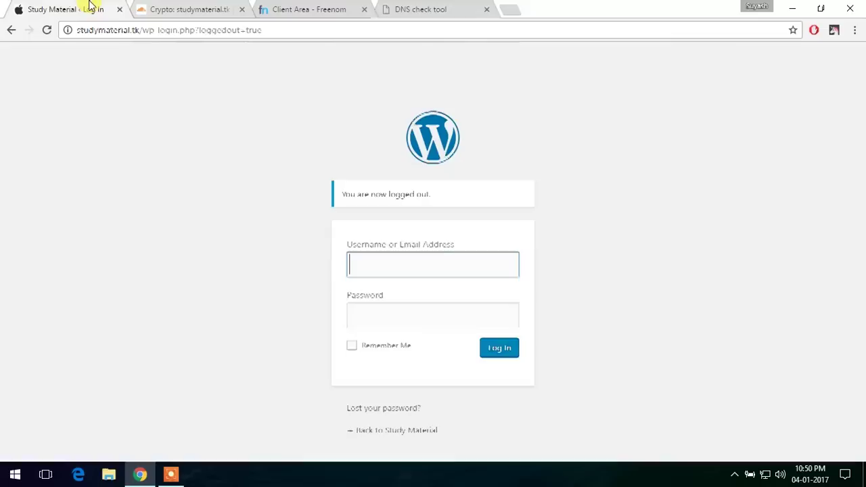
{"action": "left_click", "coordinate": [485, 10]}
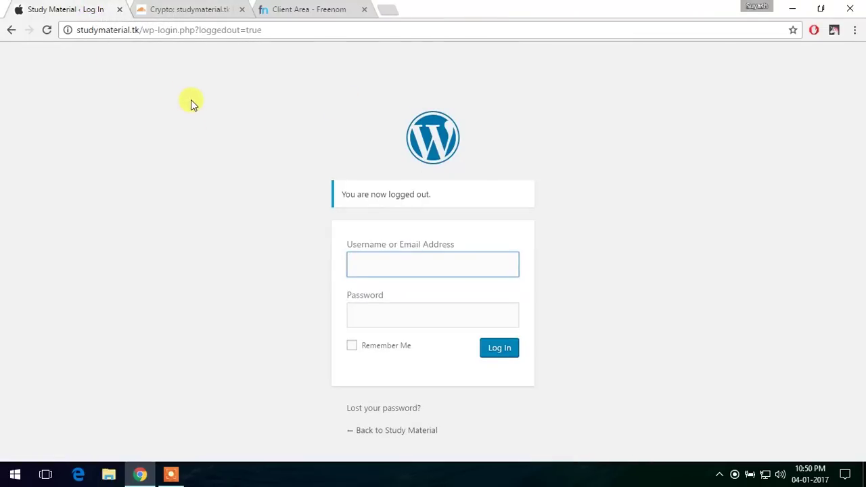
- Strip '/wp-login.php?loggedout=true' from the address to load the homepage
{"action": "left_click_drag", "start_coordinate": [139, 30], "coordinate": [362, 55]}
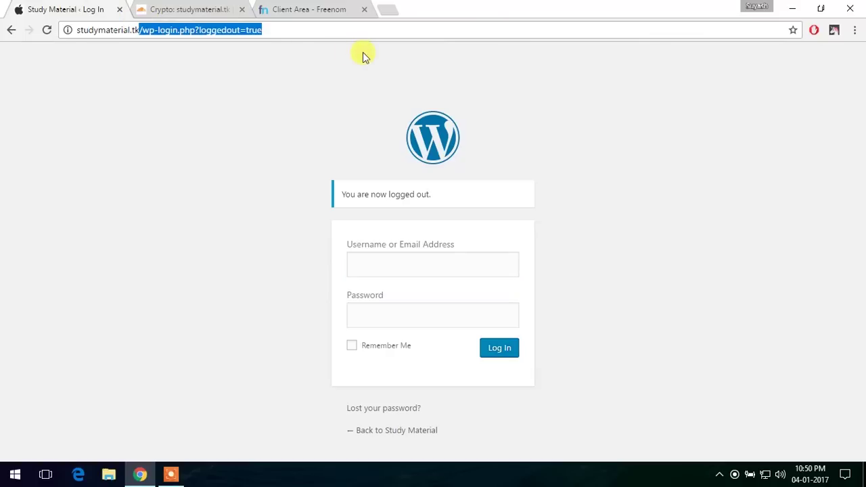
{"action": "key", "text": "BackSpace"}
{"action": "key", "text": "Return"}
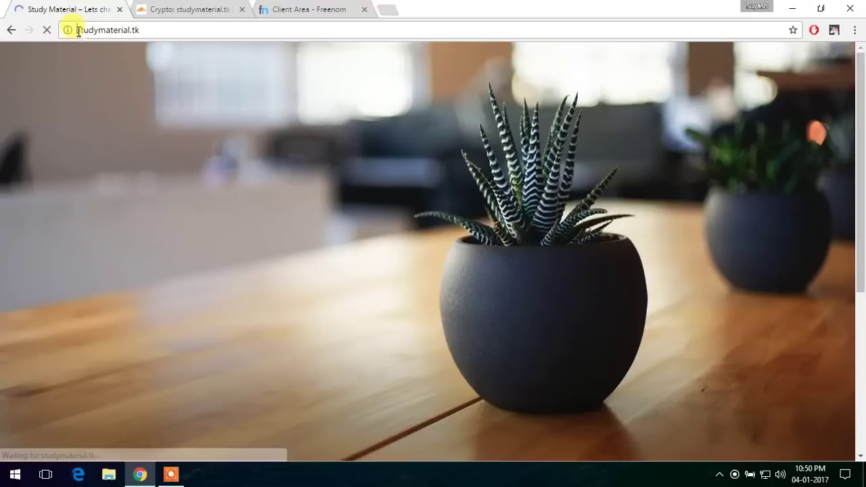
{"action": "left_click", "coordinate": [85, 31]}
{"action": "key", "text": "Home"}
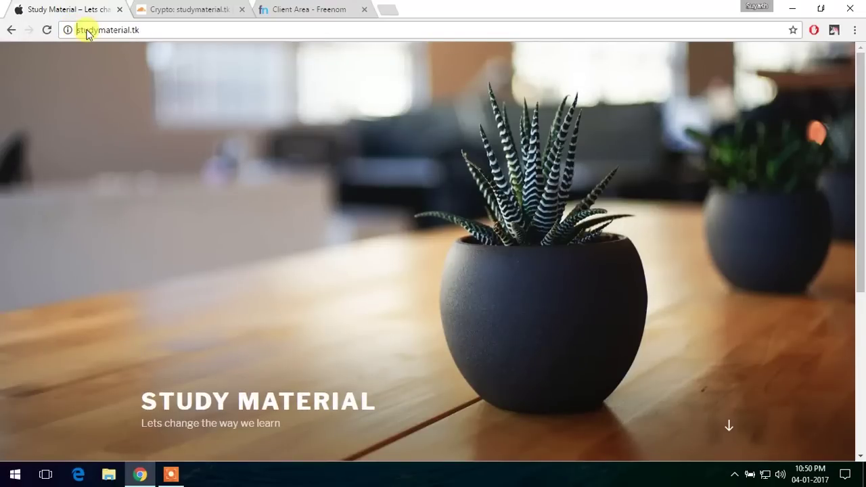
{"action": "type", "text": "https"}
{"action": "type", "text": "://"}
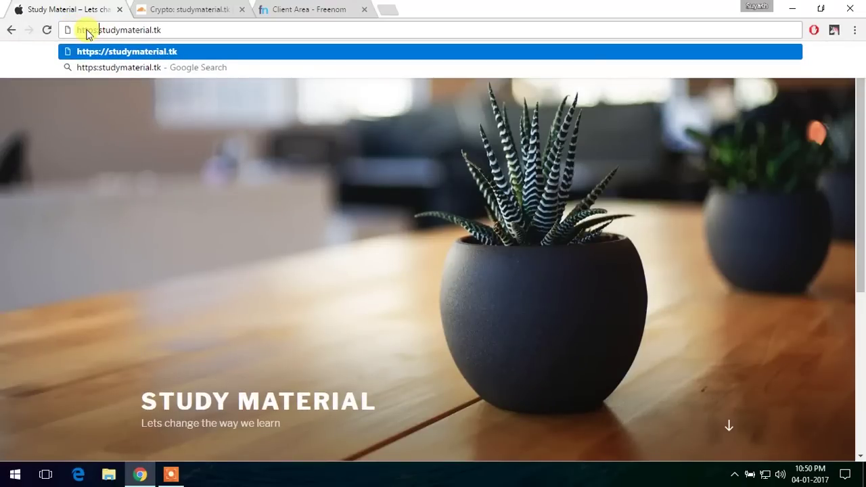
{"action": "key", "text": "Return"}
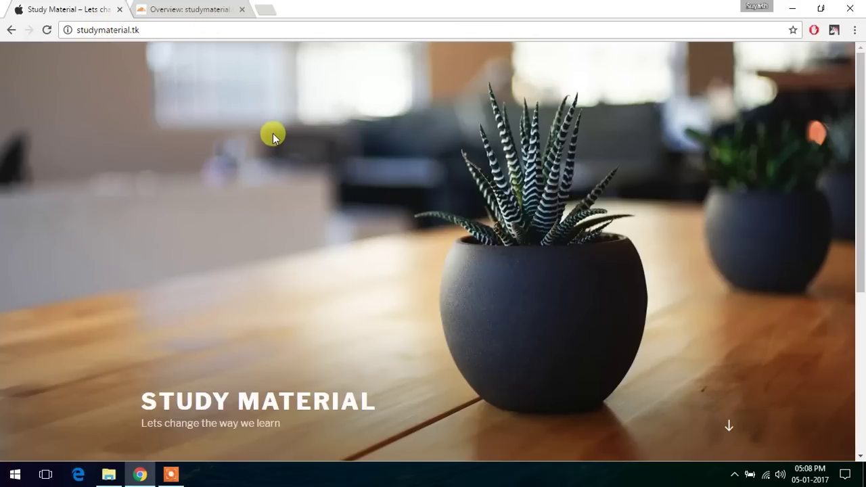
{"action": "left_click", "coordinate": [151, 31]}
{"action": "key", "text": "ctrl+c"}
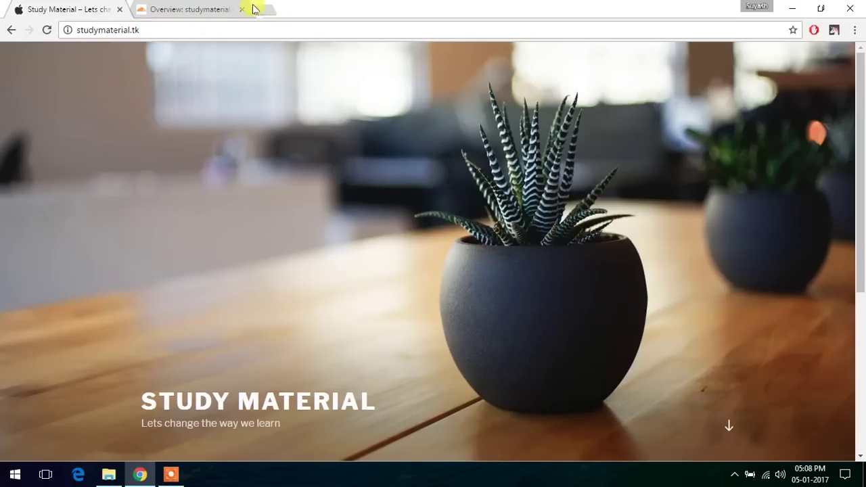
{"action": "left_click", "coordinate": [264, 9]}
{"action": "key", "text": "ctrl+v"}
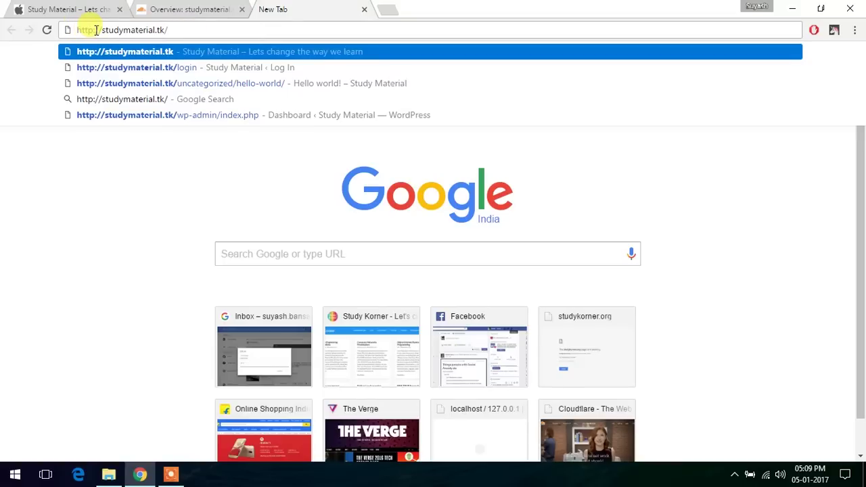
{"action": "key", "text": "Return"}
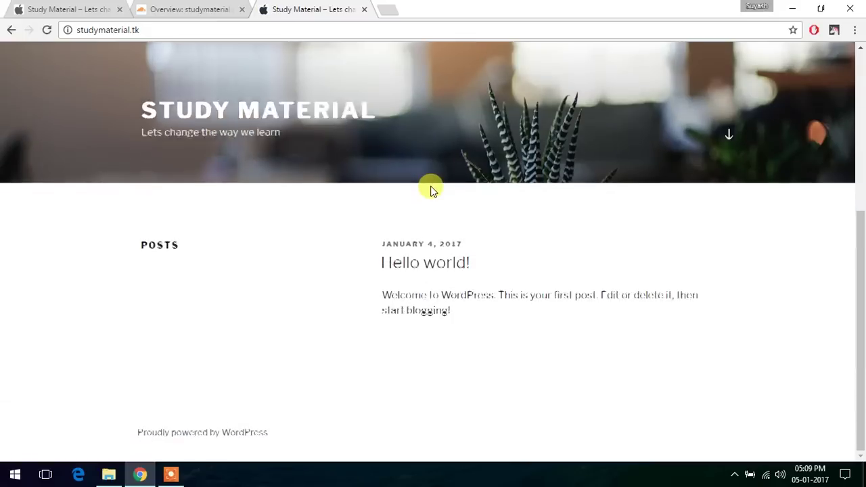
- Open the Hello world! post, then return to the homepage via the site title
{"action": "scroll", "coordinate": [430, 190], "scroll_direction": "down", "scroll_amount": 4}
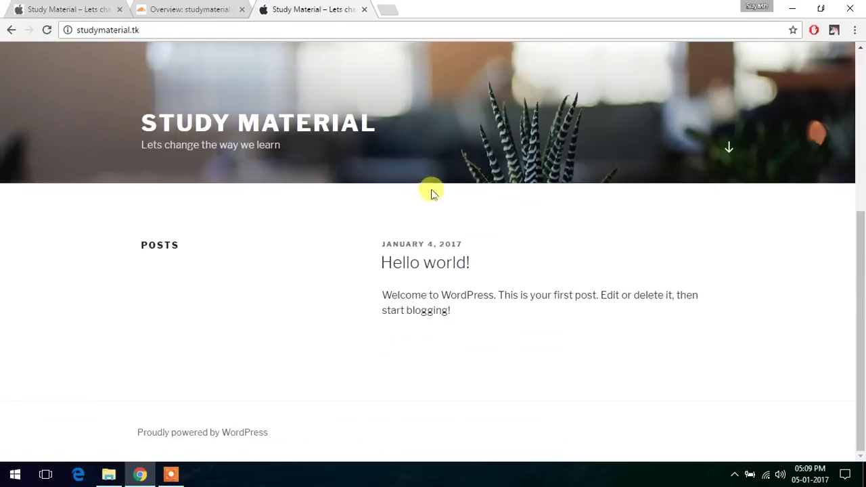
{"action": "left_click", "coordinate": [433, 260]}
{"action": "left_click", "coordinate": [433, 260]}
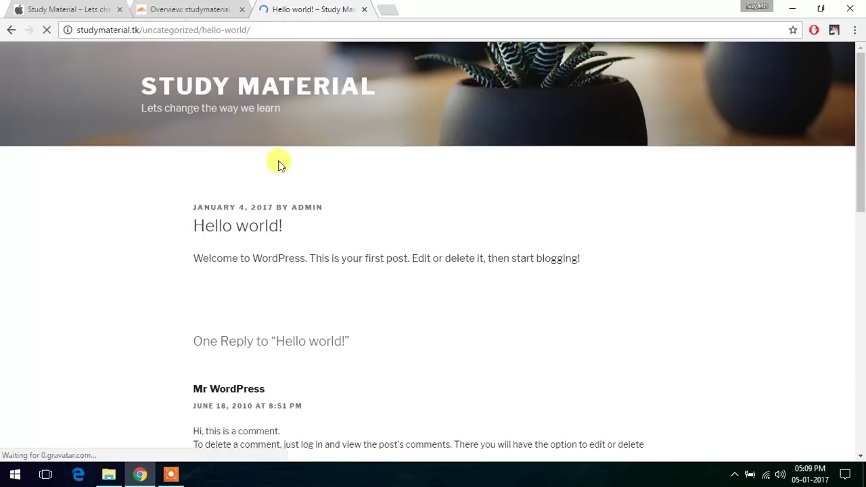
{"action": "left_click", "coordinate": [281, 92]}
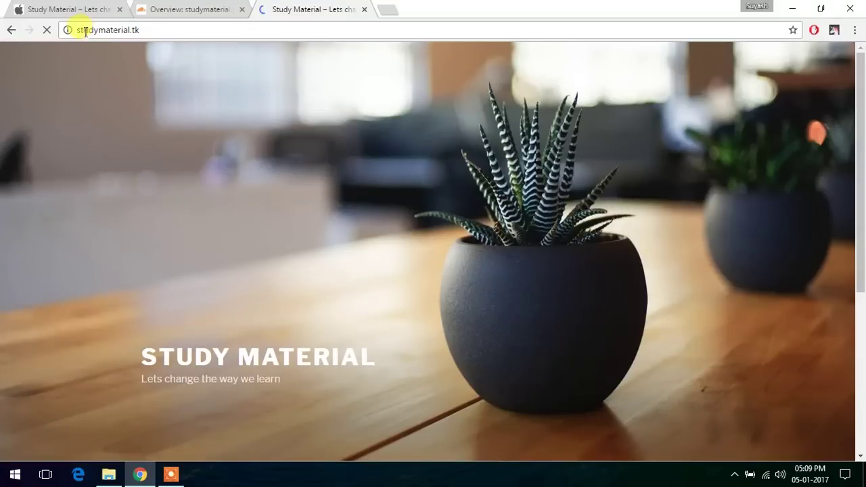
{"action": "left_click", "coordinate": [79, 29]}
{"action": "key", "text": "Home"}
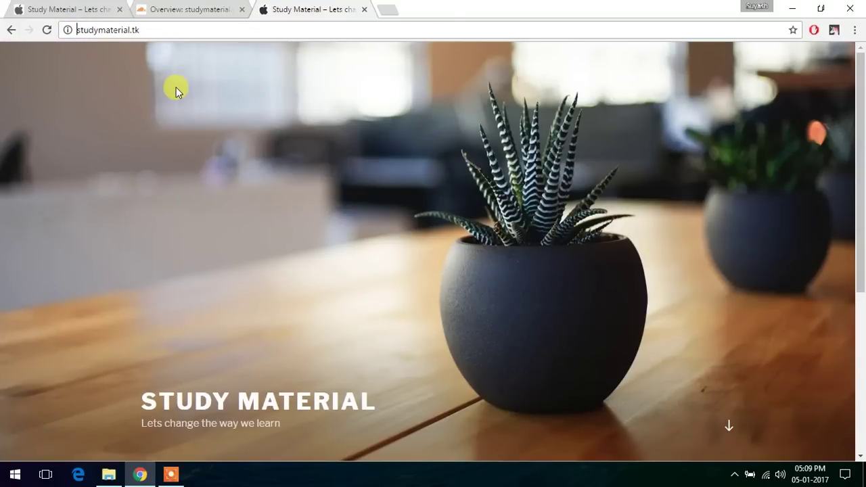
{"action": "type", "text": "h"}
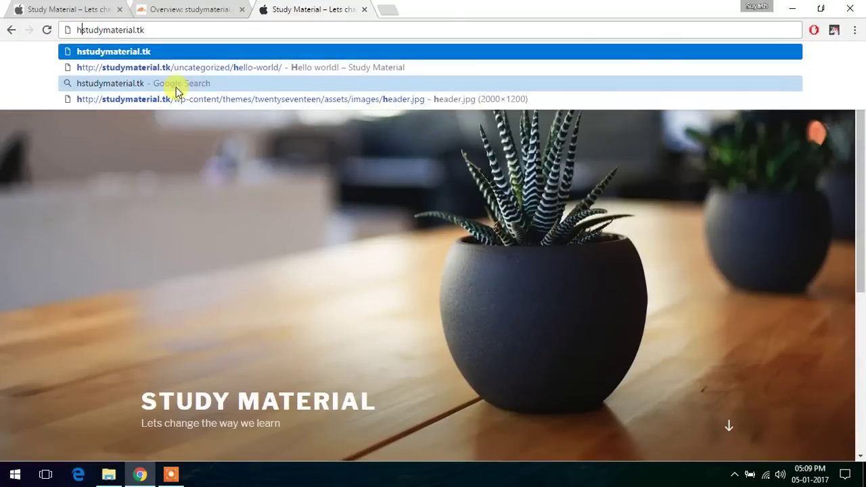
{"action": "type", "text": "ttps"}
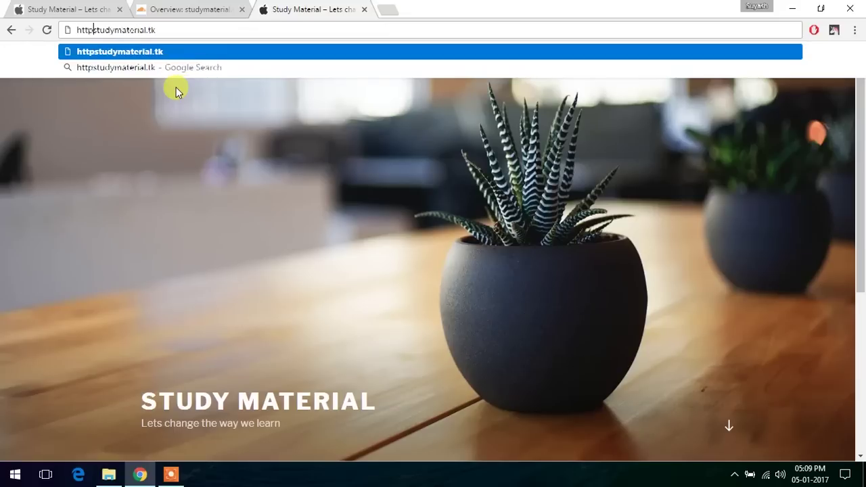
{"action": "type", "text": "://"}
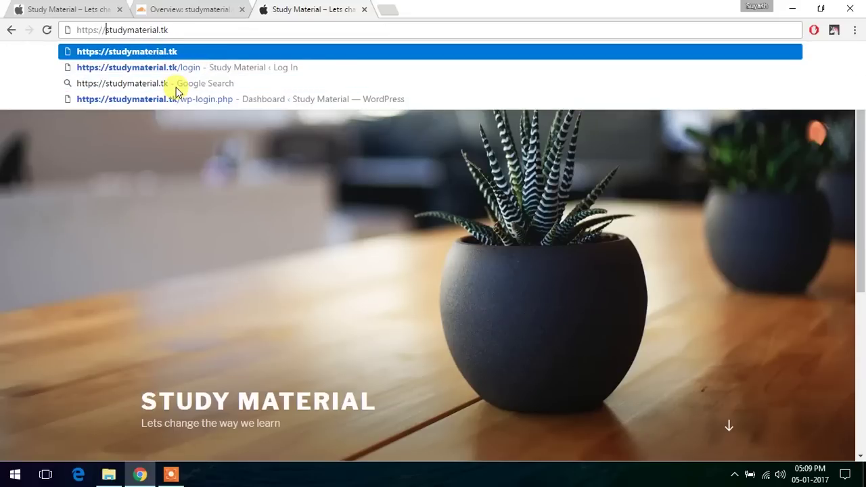
{"action": "key", "text": "Return"}
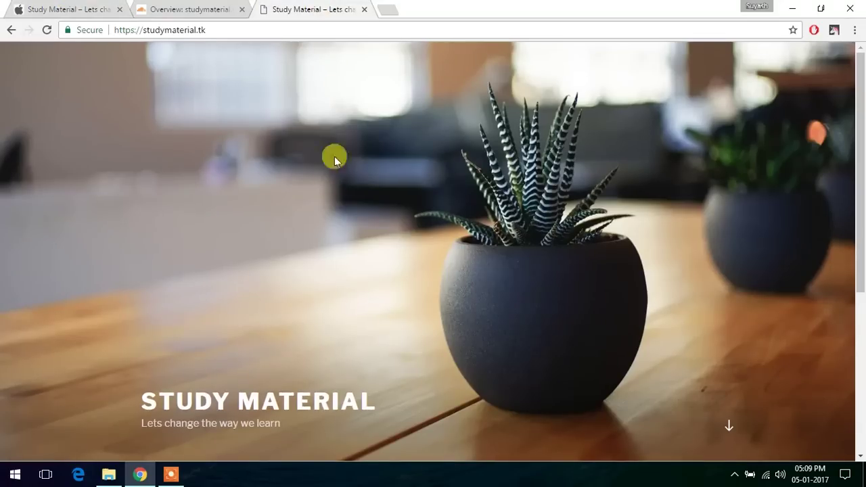
- Visit the Hello world! post over https and return to the home page
{"action": "scroll", "coordinate": [330, 216], "scroll_direction": "down", "scroll_amount": 4}
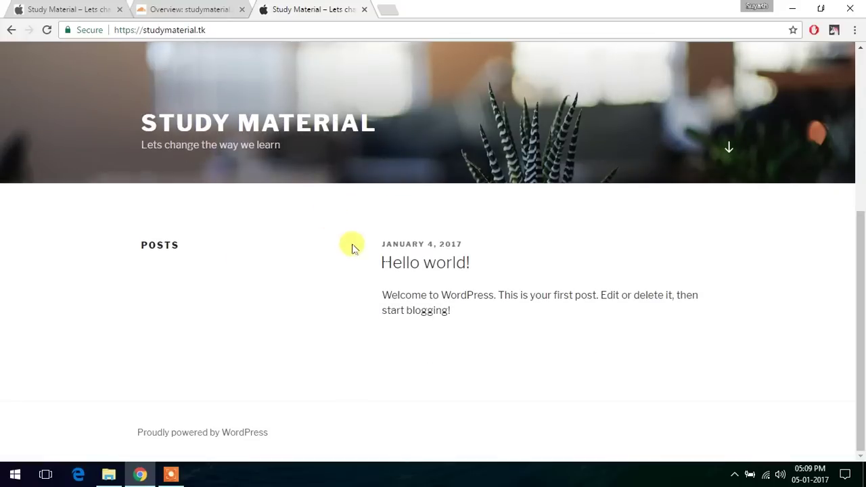
{"action": "left_click", "coordinate": [399, 268]}
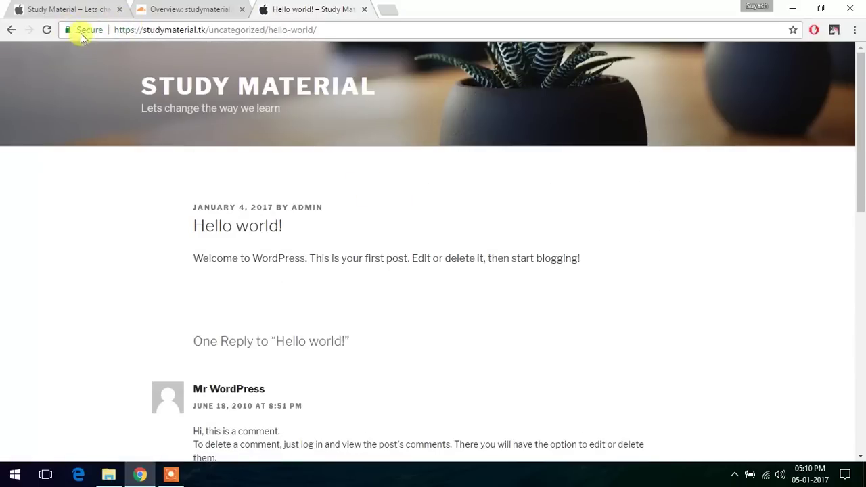
{"action": "left_click", "coordinate": [236, 82]}
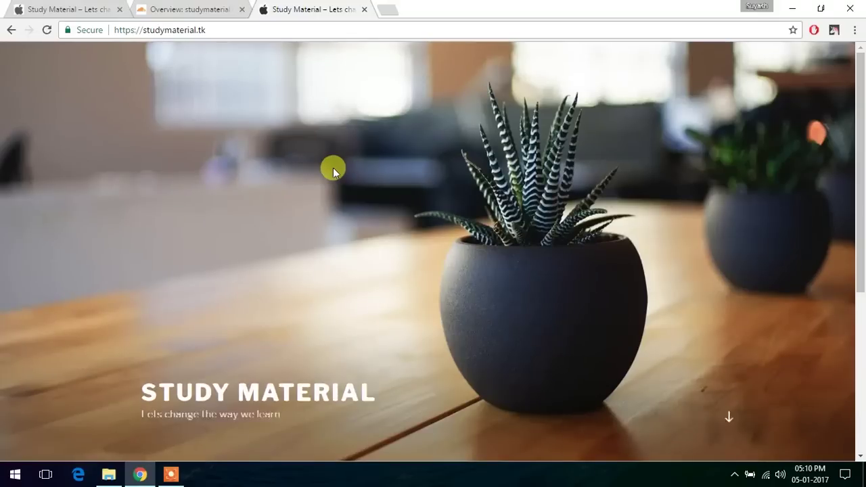
{"action": "scroll", "coordinate": [372, 189], "scroll_direction": "down", "scroll_amount": 5}
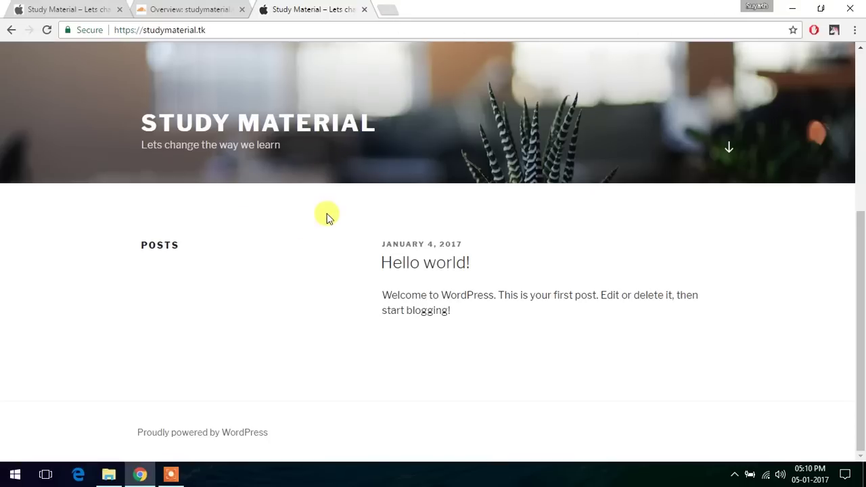
{"action": "scroll", "coordinate": [327, 215], "scroll_direction": "up", "scroll_amount": 4}
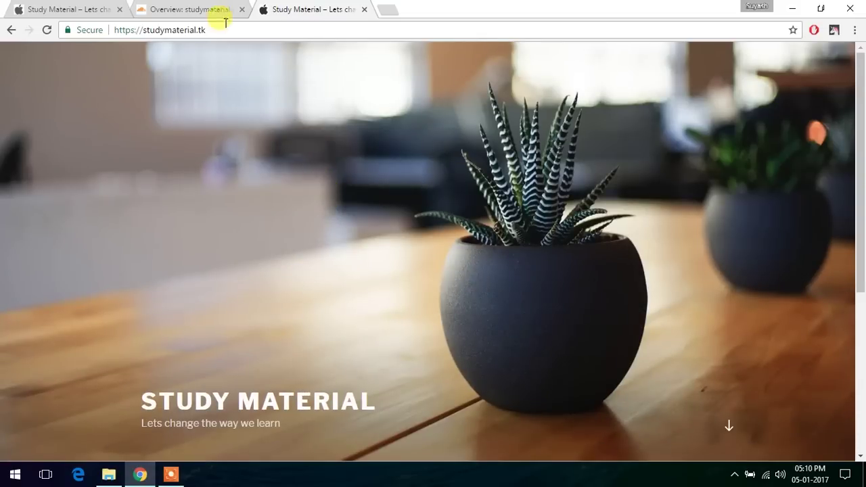
{"action": "left_click", "coordinate": [203, 8]}
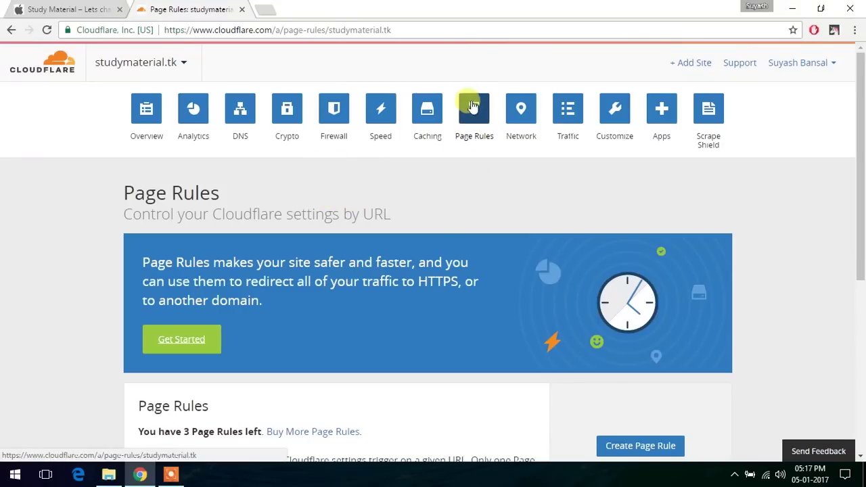
{"action": "scroll", "coordinate": [425, 198], "scroll_direction": "down", "scroll_amount": 5}
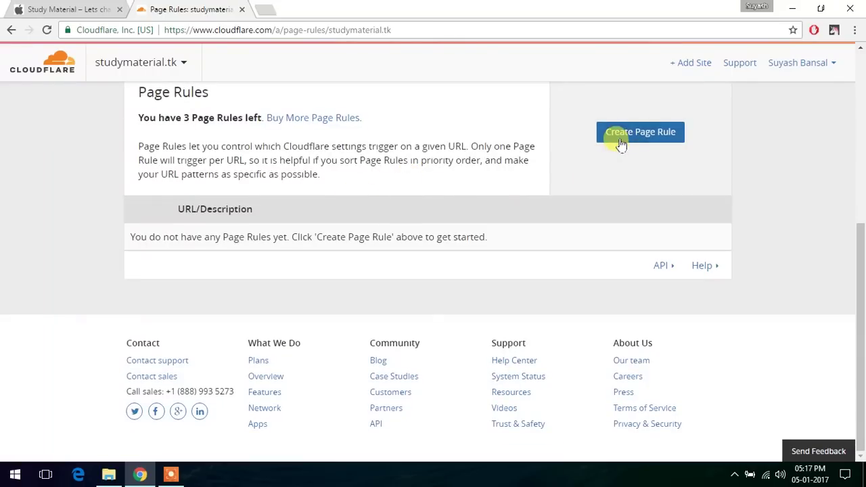
{"action": "left_click", "coordinate": [644, 135]}
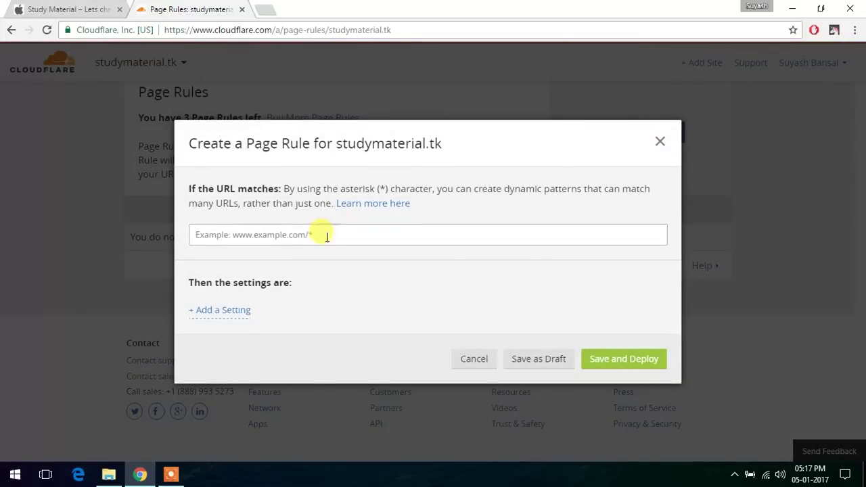
{"action": "left_click", "coordinate": [285, 236]}
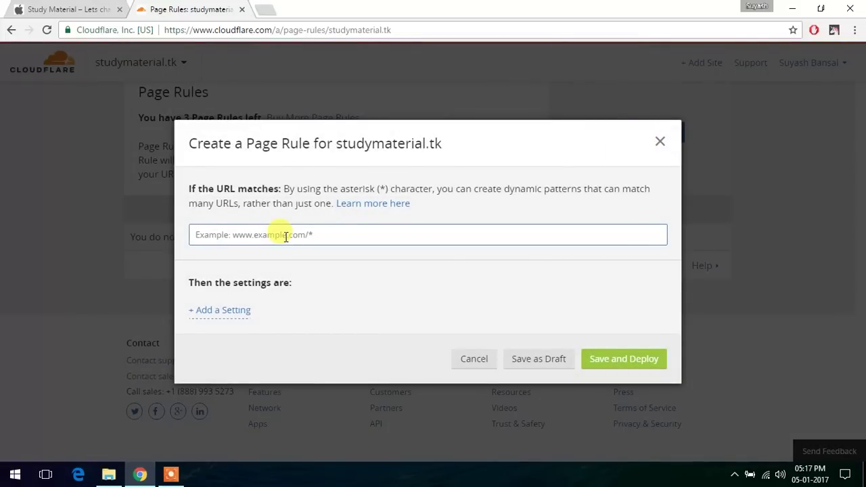
{"action": "right_click", "coordinate": [286, 236]}
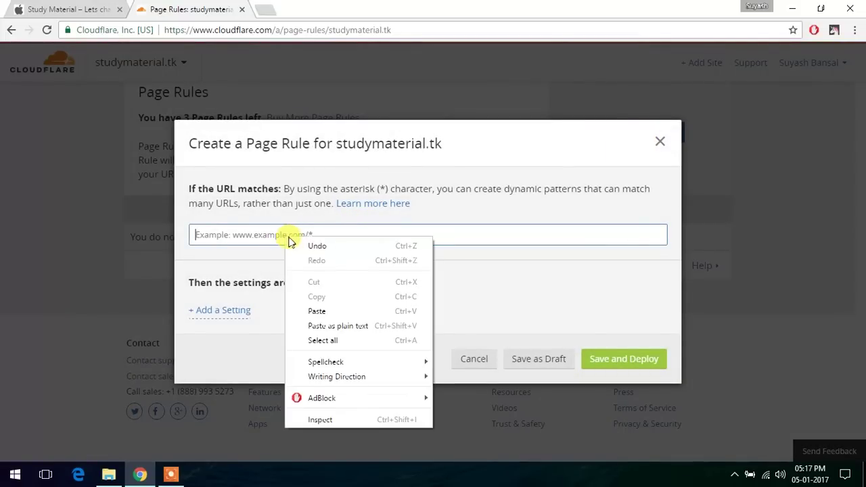
{"action": "left_click", "coordinate": [321, 313]}
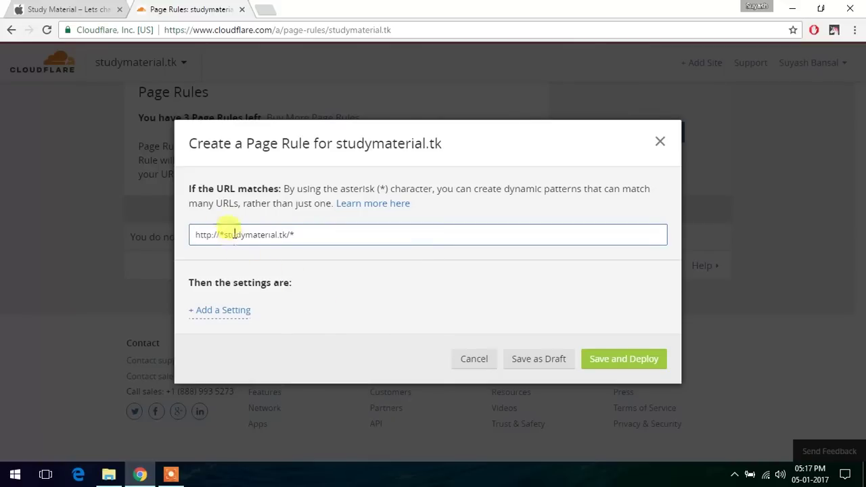
{"action": "left_click", "coordinate": [213, 235]}
- Give the page rule the Always Use HTTPS setting and save and deploy it
{"action": "left_click", "coordinate": [243, 312]}
{"action": "left_click", "coordinate": [248, 315]}
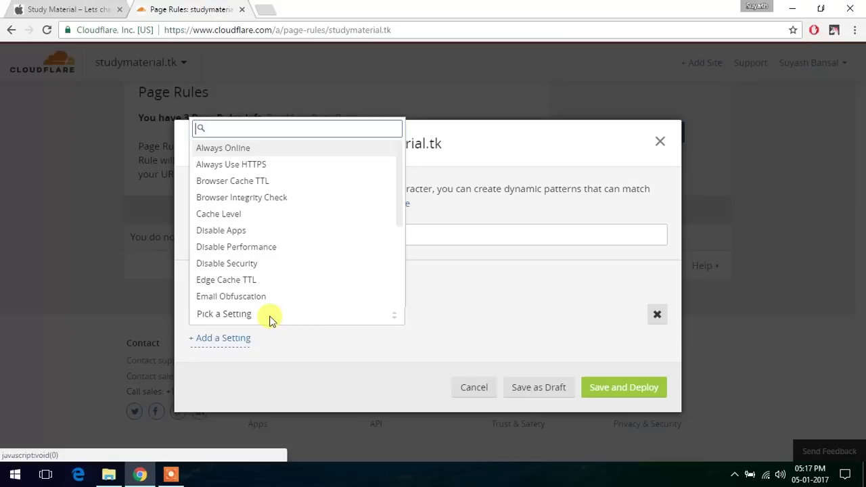
{"action": "left_click", "coordinate": [252, 172]}
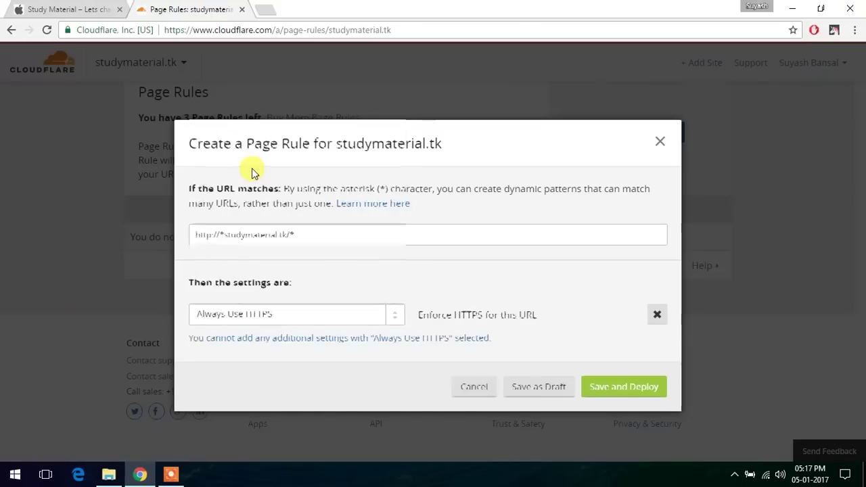
{"action": "left_click", "coordinate": [624, 388]}
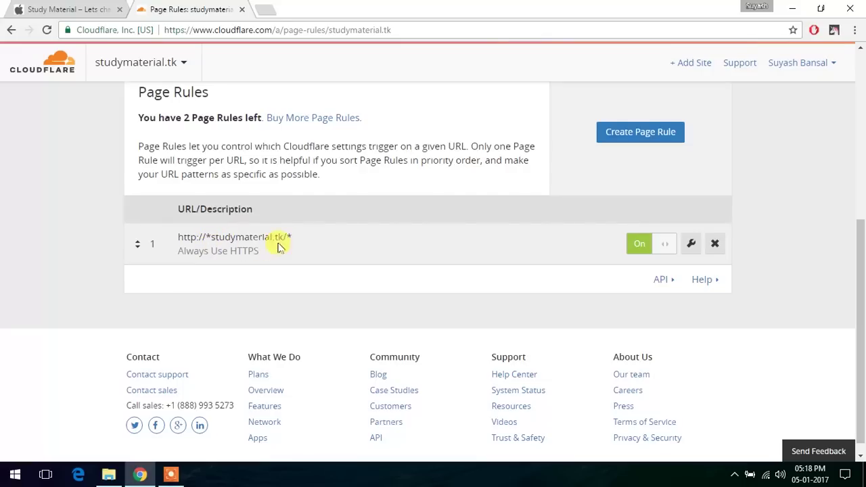
{"action": "left_click", "coordinate": [85, 9]}
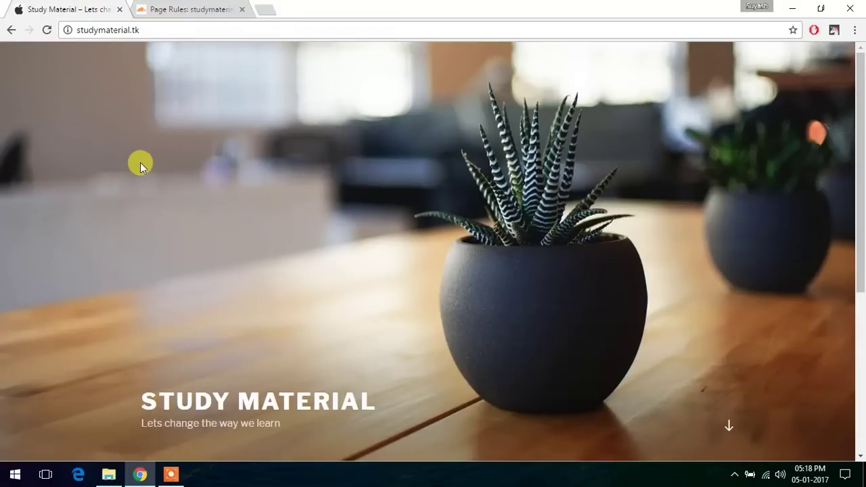
- Reload the http tab to confirm the HTTPS redirect, then load studymaterial.tk again
{"action": "scroll", "coordinate": [271, 156], "scroll_direction": "down", "scroll_amount": 4}
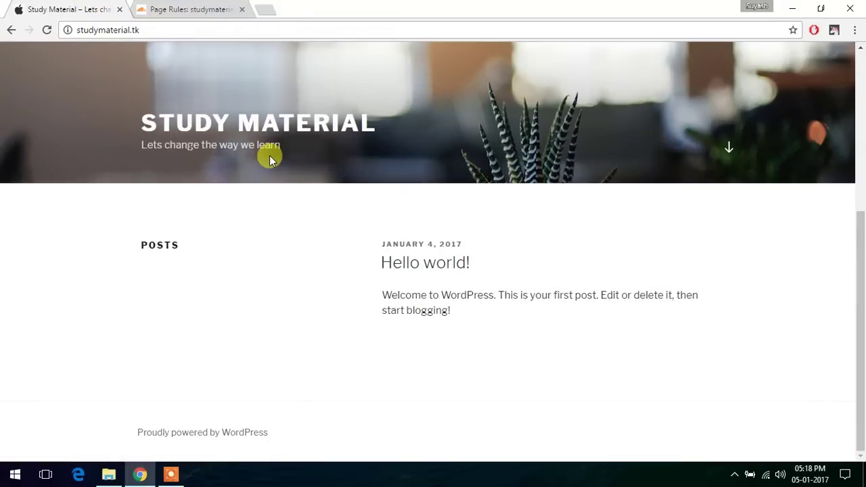
{"action": "scroll", "coordinate": [295, 159], "scroll_direction": "up", "scroll_amount": 4}
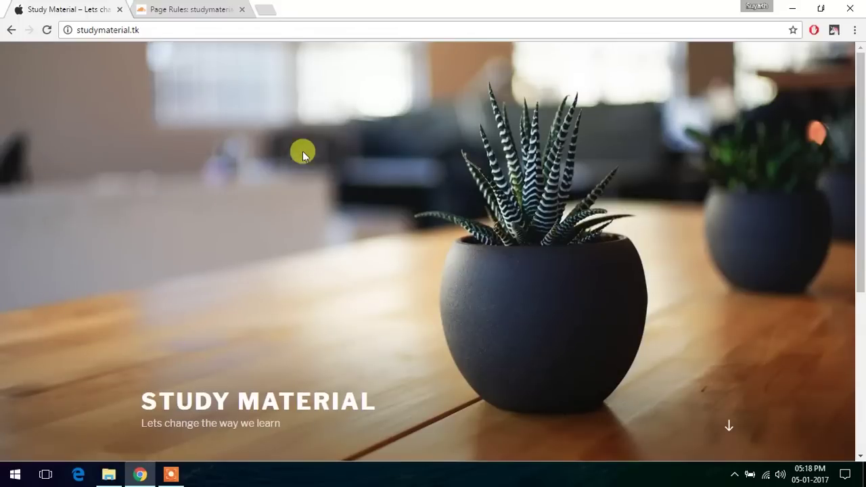
{"action": "left_click", "coordinate": [48, 32]}
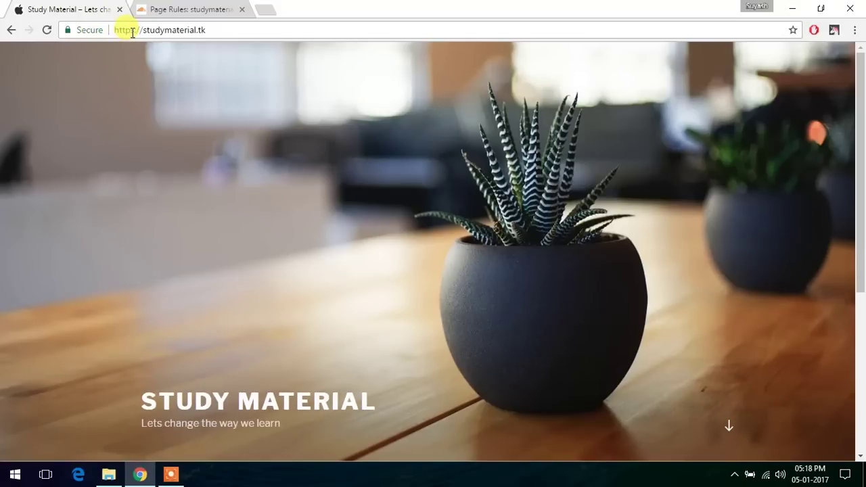
{"action": "left_click_drag", "start_coordinate": [142, 30], "coordinate": [260, 34]}
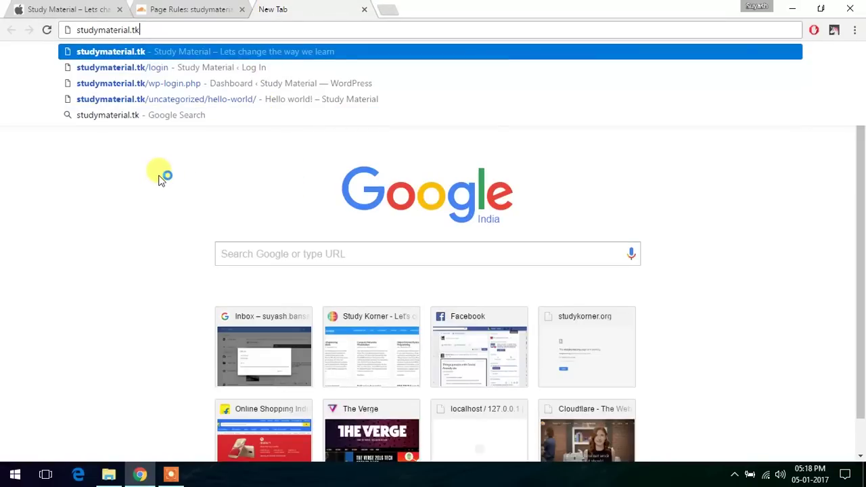
{"action": "key", "text": "Return"}
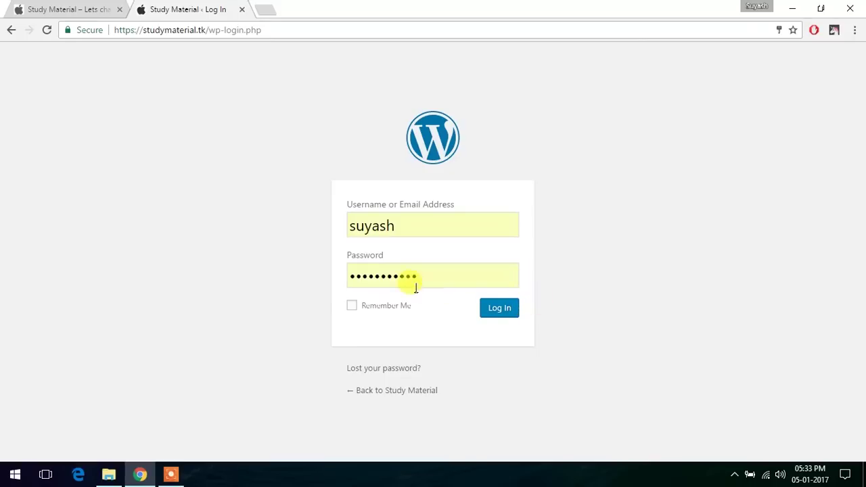
{"action": "left_click", "coordinate": [497, 309]}
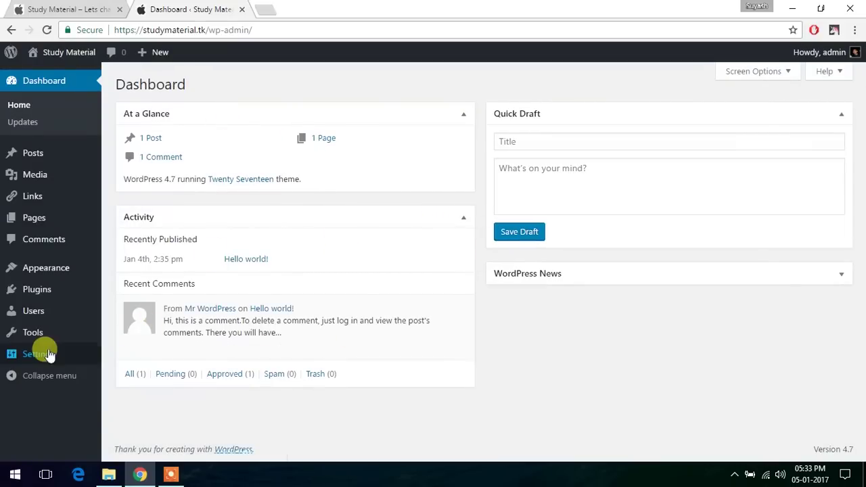
{"action": "mouse_move", "coordinate": [43, 352]}
{"action": "left_click", "coordinate": [126, 295]}
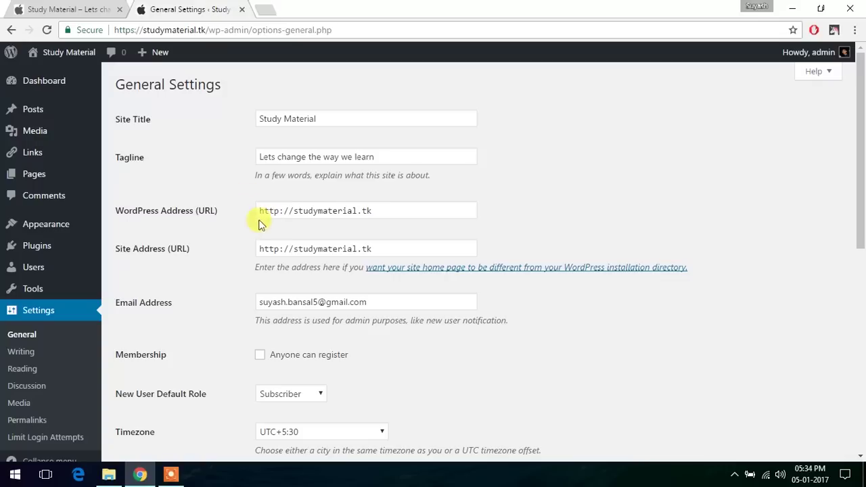
{"action": "scroll", "coordinate": [233, 273], "scroll_direction": "down", "scroll_amount": 3}
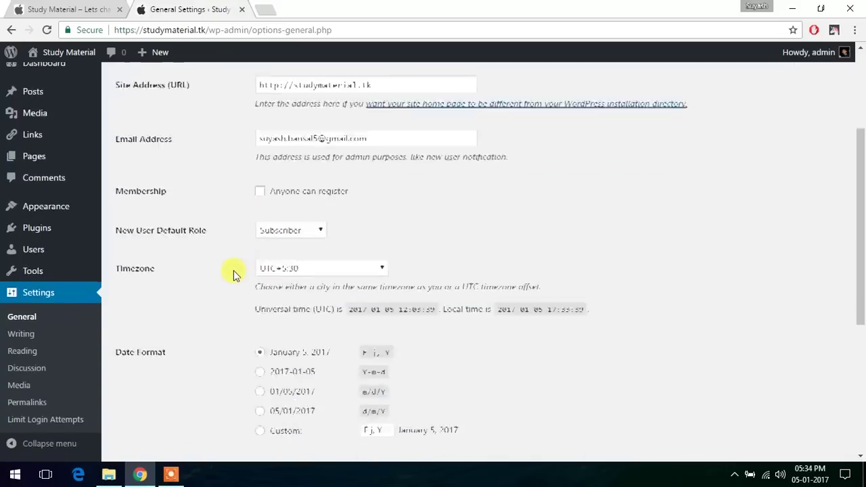
{"action": "scroll", "coordinate": [234, 274], "scroll_direction": "up", "scroll_amount": 3}
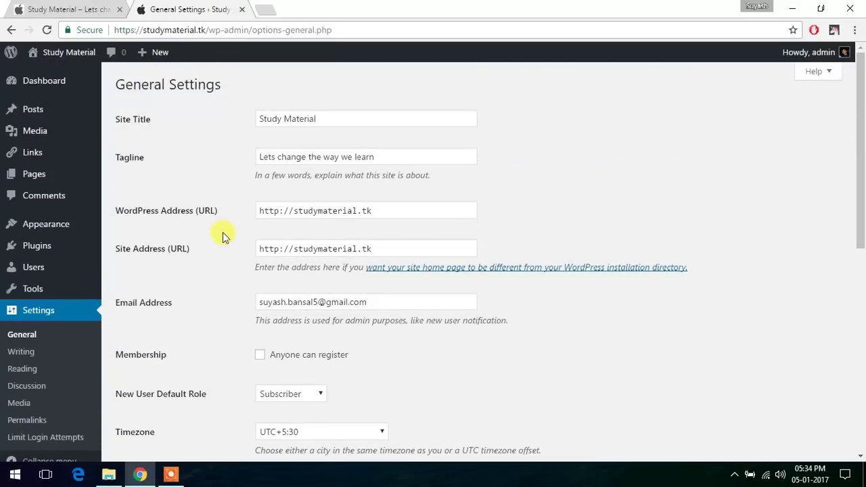